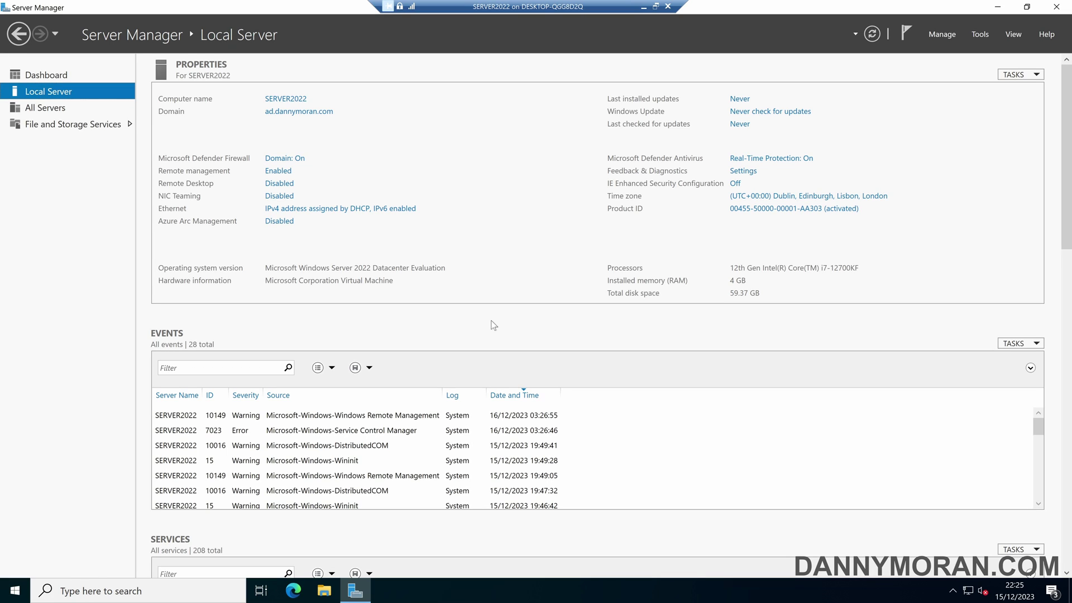
# In Edge, search Google for 'powershell 7'
pyautogui.click(290, 593)
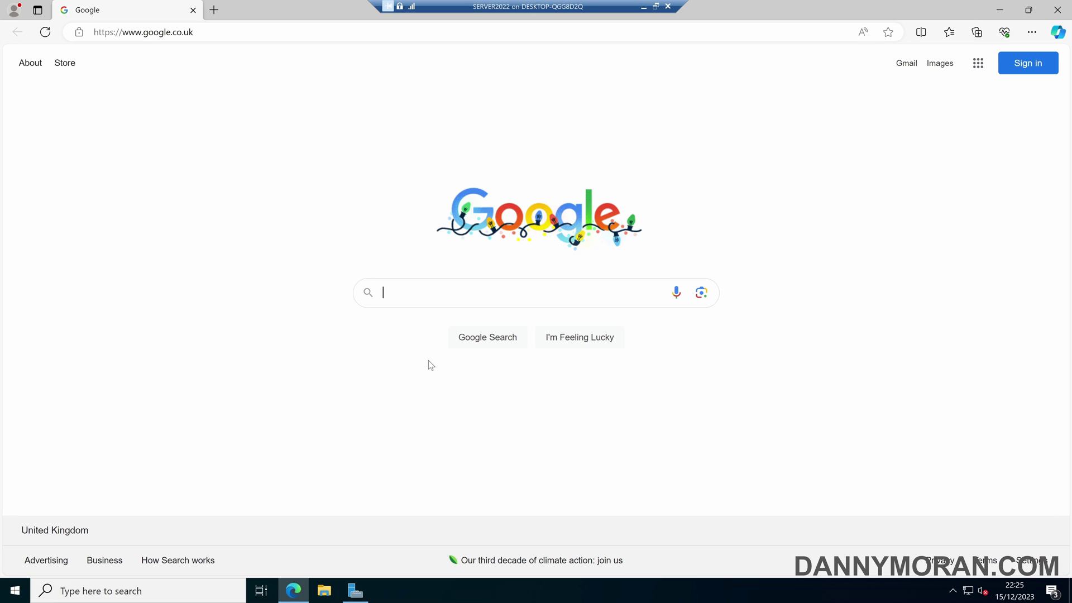
pyautogui.write('po')
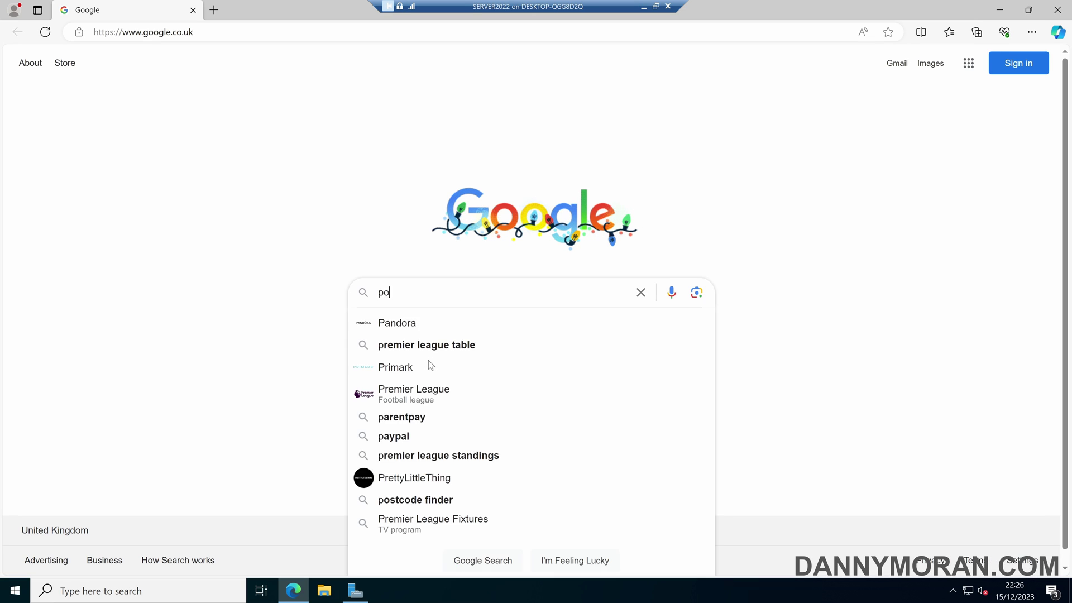
pyautogui.write('wershell 7')
pyautogui.press('Return')
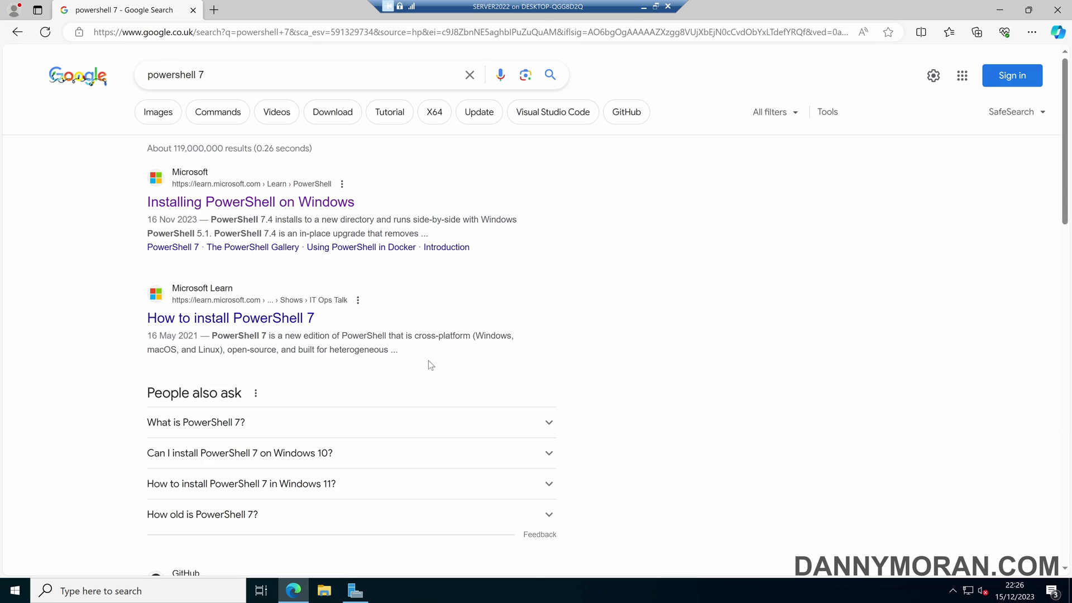
# Open Microsoft's 'Installing PowerShell on Windows' article and read the install-method overview
pyautogui.click(185, 203)
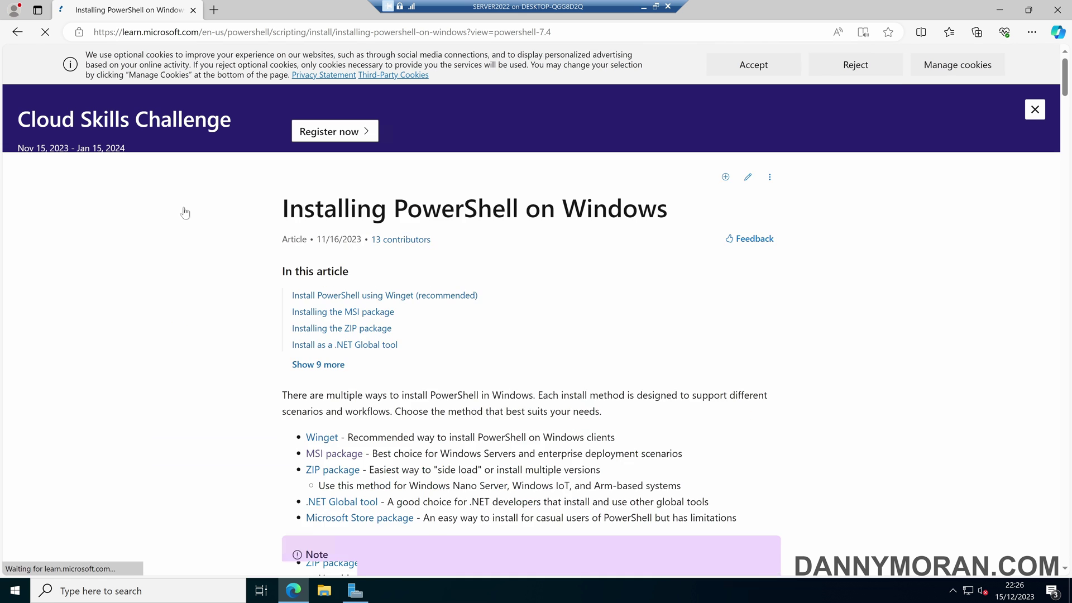
pyautogui.scroll(-1, 501, 311)
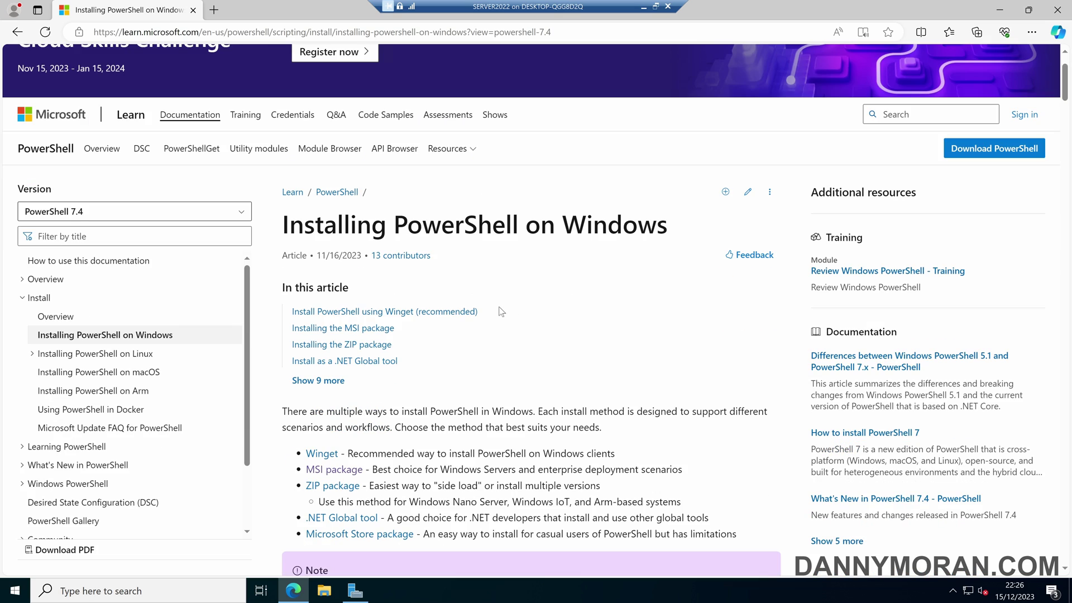
pyautogui.scroll(-1, 501, 311)
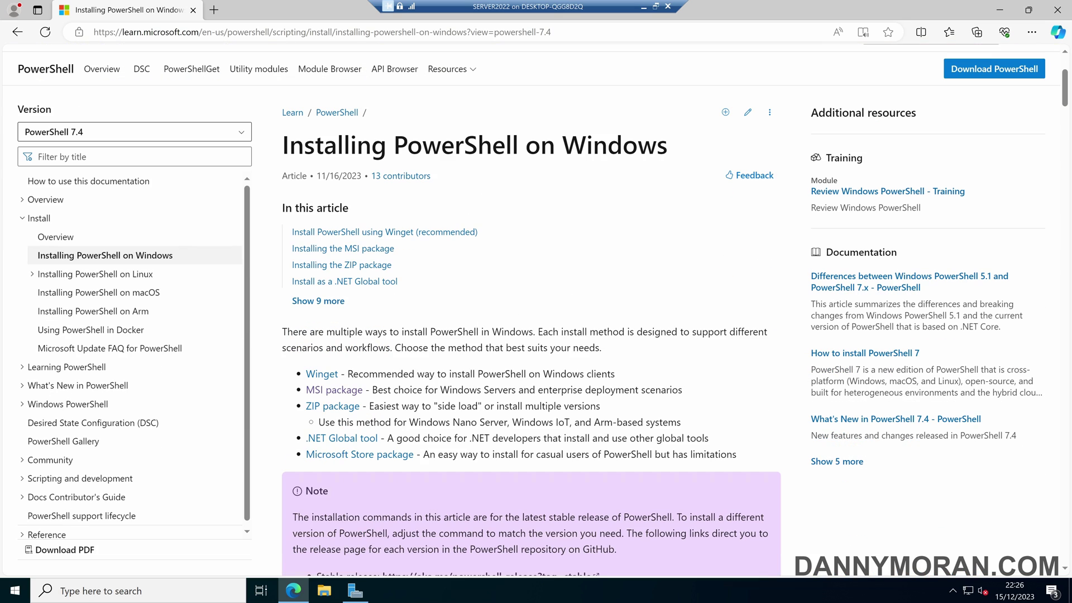
pyautogui.moveTo(282, 332); pyautogui.dragTo(535, 335)
pyautogui.moveTo(372, 390); pyautogui.dragTo(683, 391)
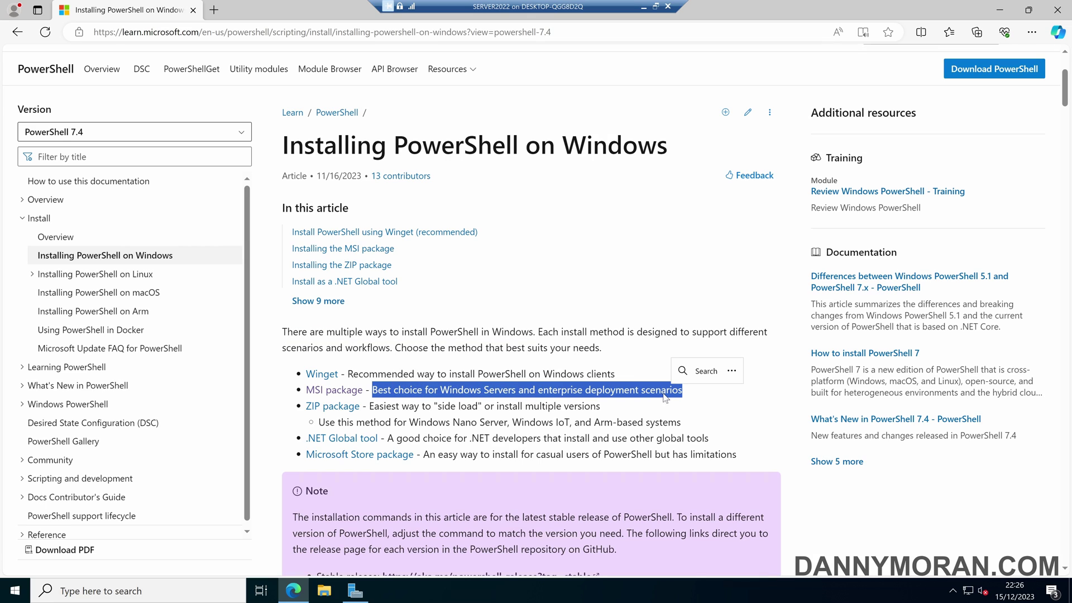
# Jump to the article's 'Installing the MSI package' section
pyautogui.click(349, 391)
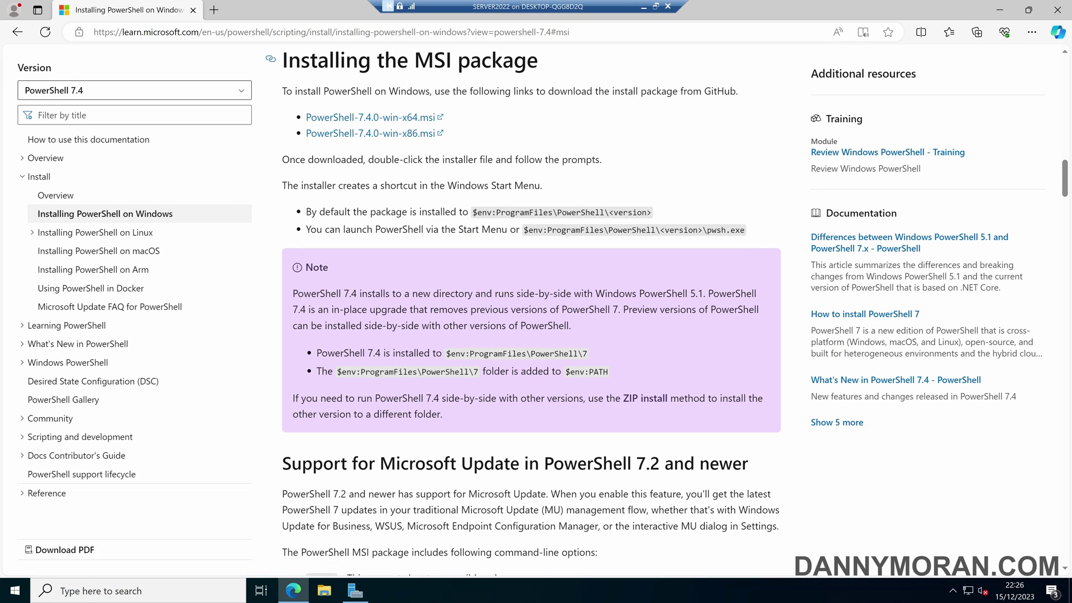
pyautogui.moveTo(282, 60); pyautogui.dragTo(522, 67)
pyautogui.click(522, 68)
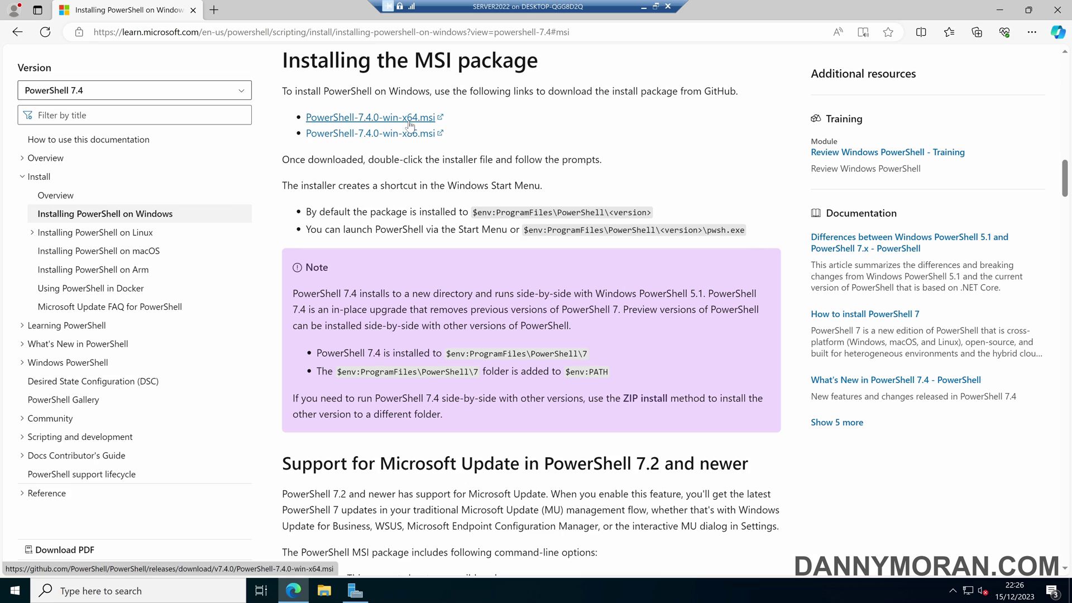
# Download PowerShell-7.4.0-win-x64.msi and show it in the Downloads folder
pyautogui.click(366, 119)
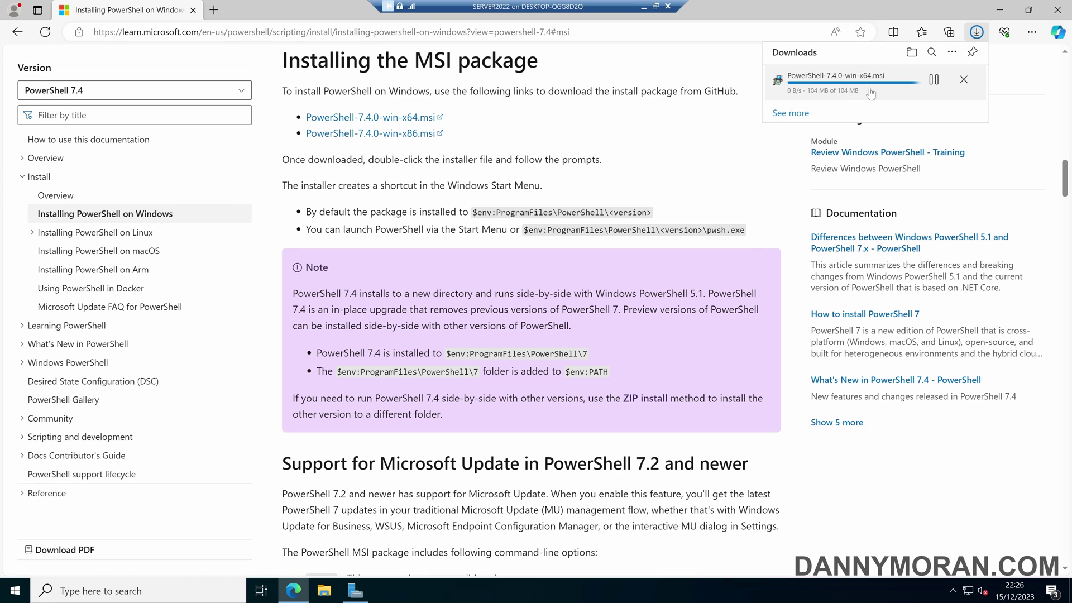
pyautogui.click(912, 52)
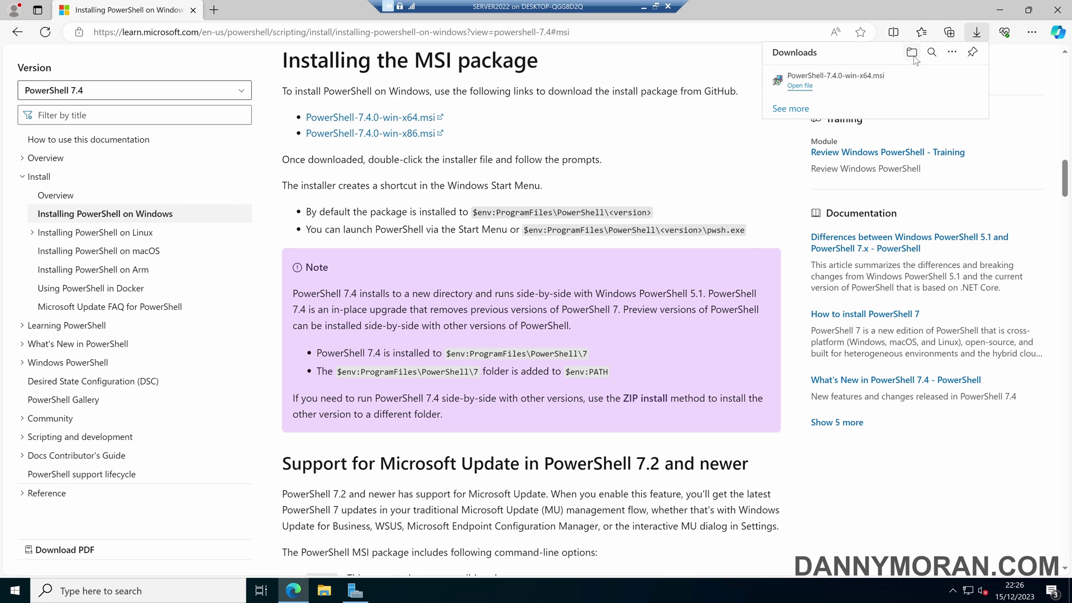
pyautogui.moveTo(607, 192); pyautogui.dragTo(475, 143)
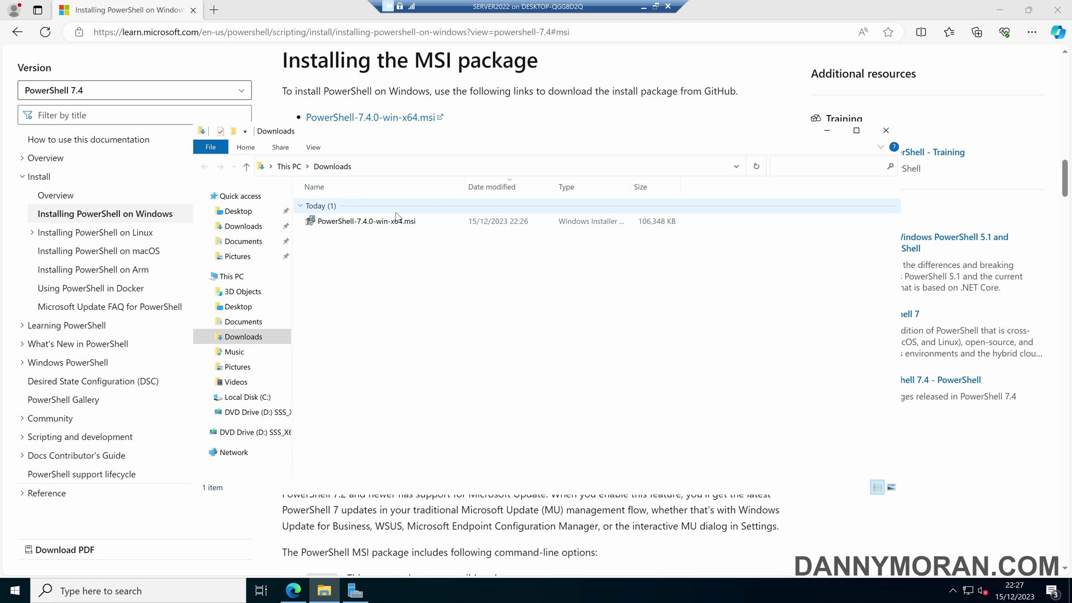
# Close Edge, minimize Server Manager and bring up the installer file's context menu
pyautogui.click(1057, 12)
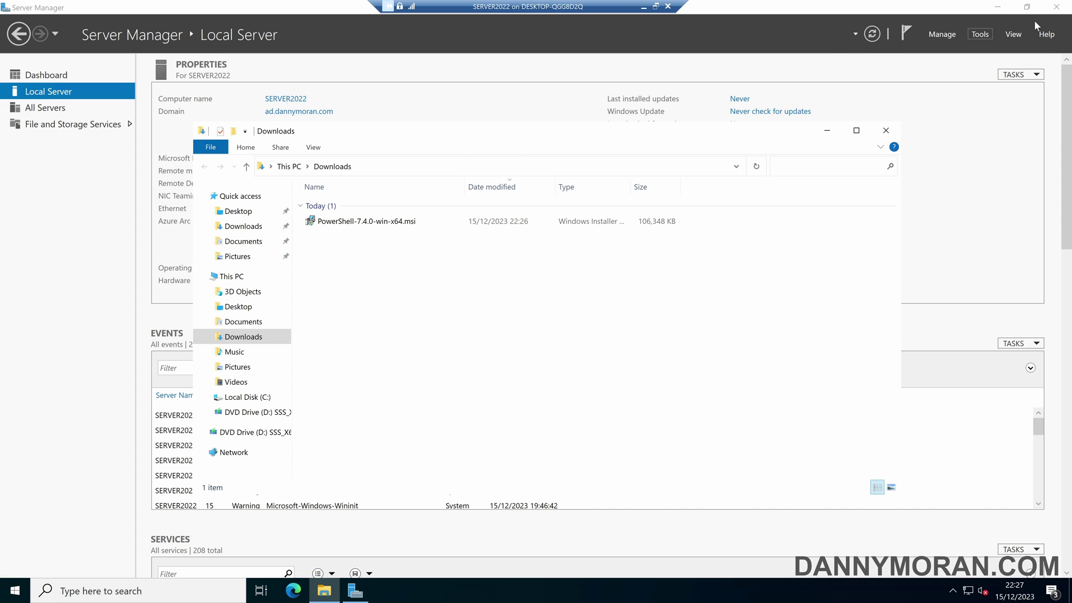
pyautogui.click(999, 9)
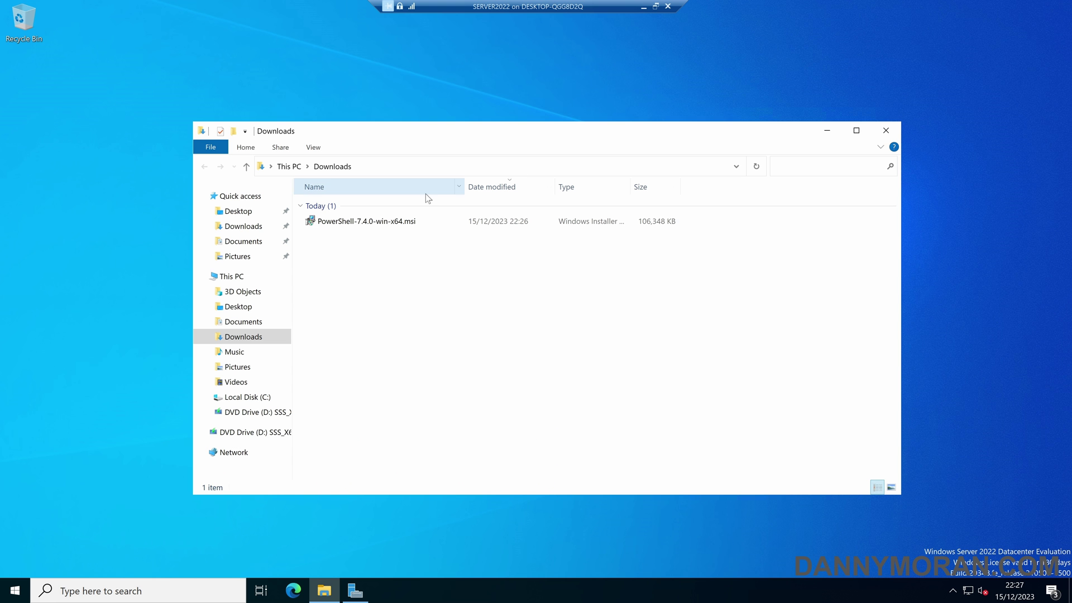
pyautogui.rightClick(372, 226)
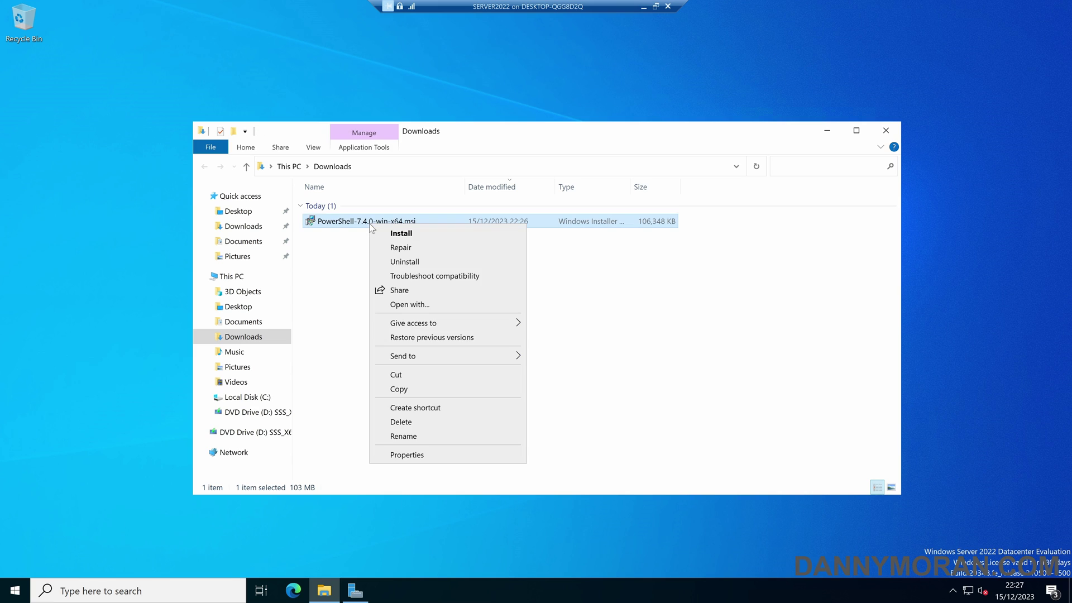
# Launch the .msi installer and keep the default C:\Program Files\PowerShell\ destination
pyautogui.click(424, 238)
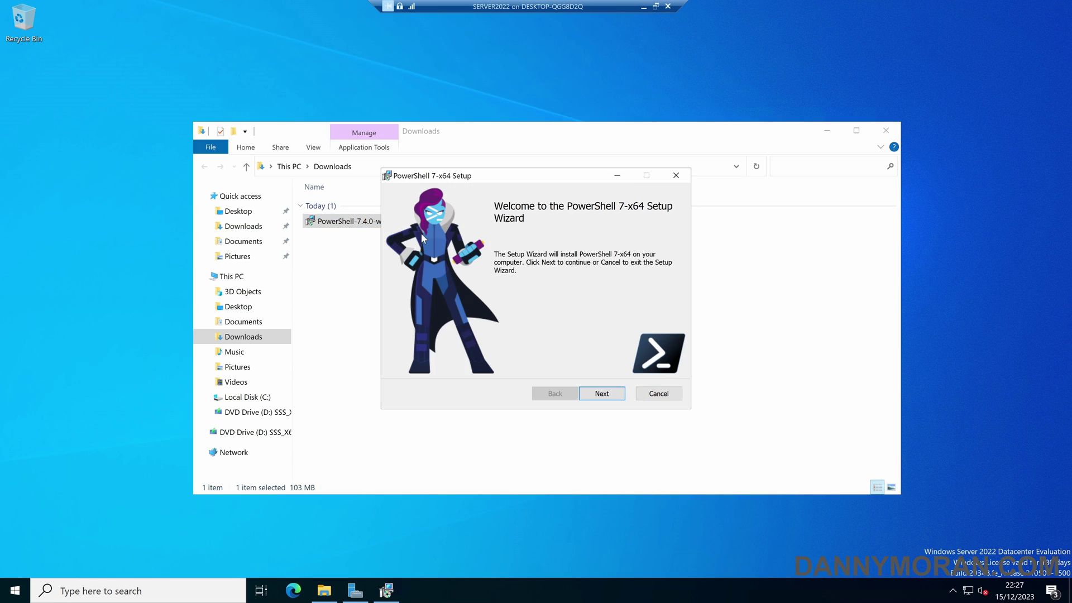
pyautogui.click(604, 394)
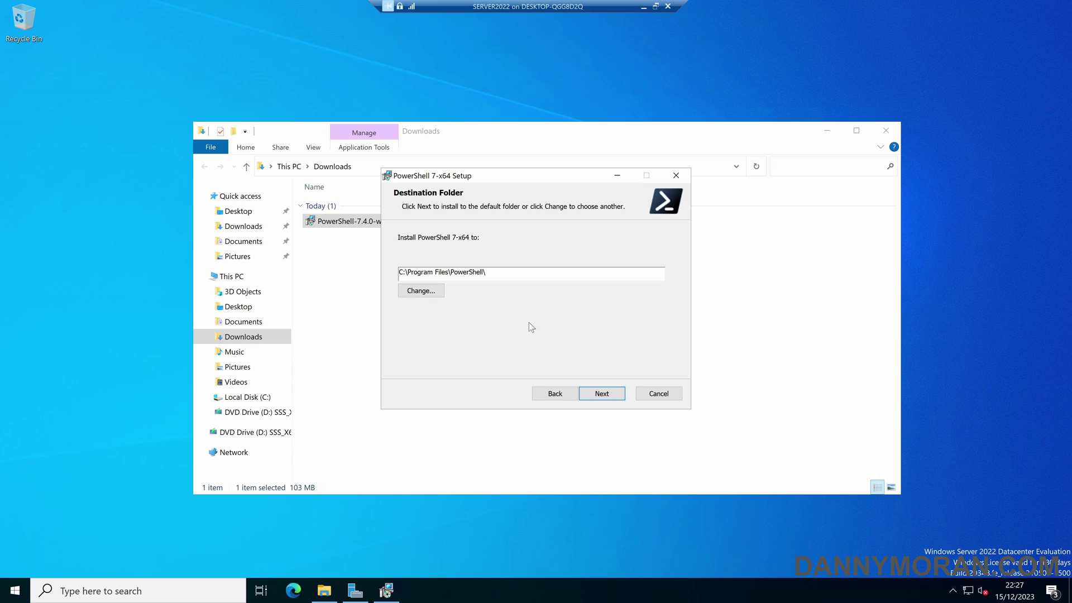
pyautogui.click(582, 391)
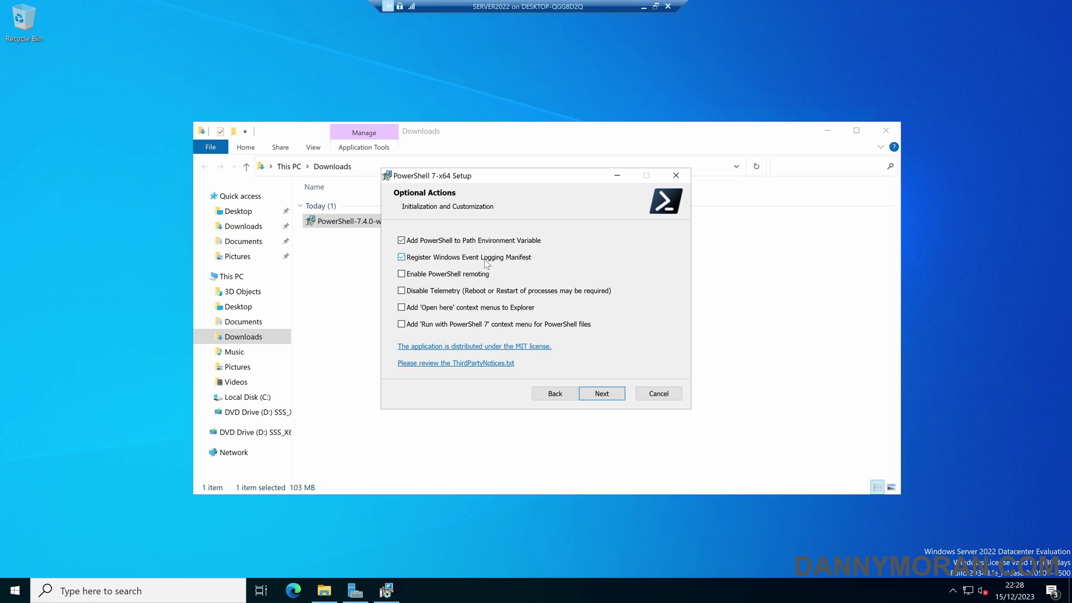
# Disable telemetry and enable the 'Open here' Explorer context-menu options
pyautogui.click(462, 292)
pyautogui.click(461, 314)
pyautogui.click(620, 397)
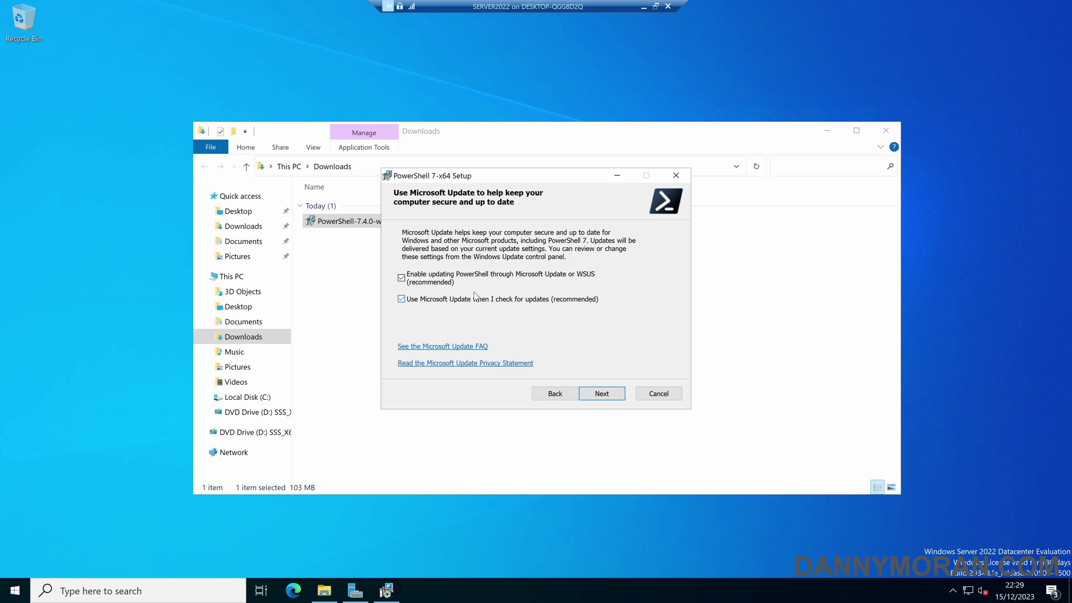
# Keep the Microsoft Update settings, install PowerShell 7 and close the finished wizard
pyautogui.click(602, 393)
pyautogui.click(605, 393)
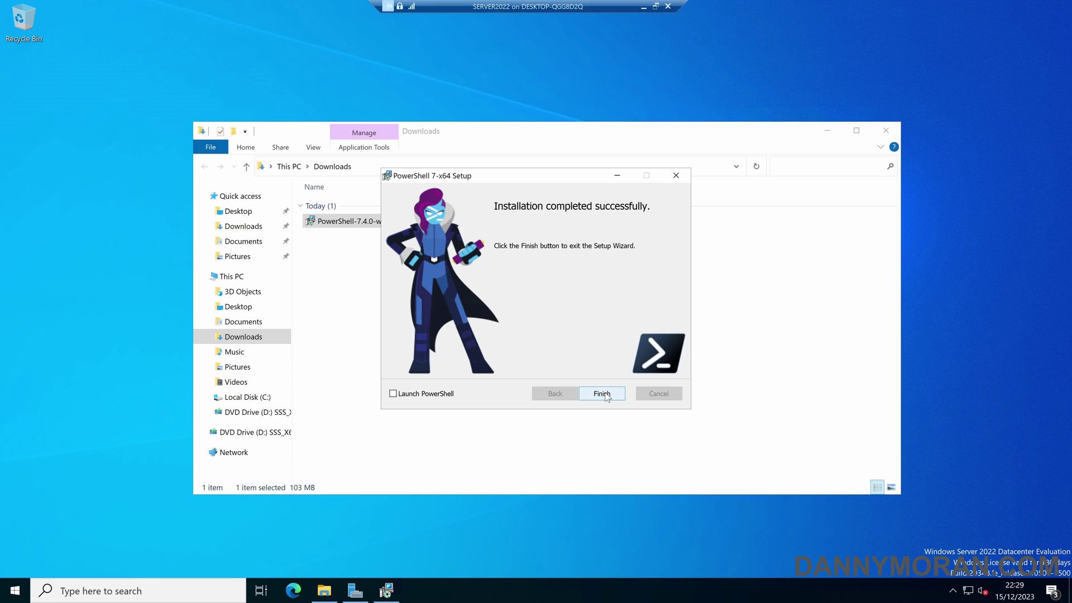
pyautogui.click(602, 393)
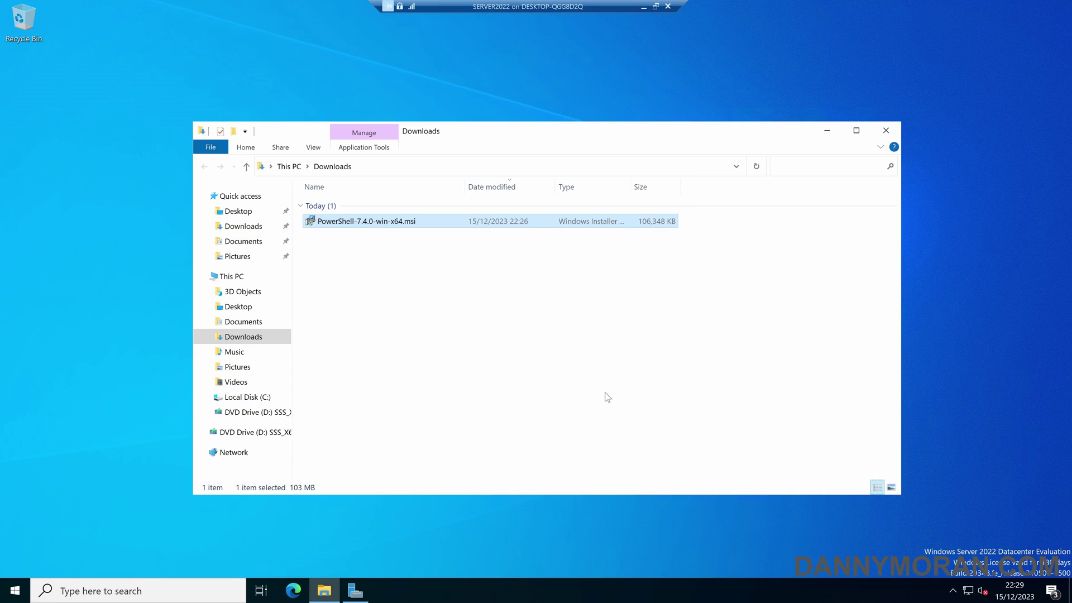
# Launch Windows PowerShell from a Start menu search for 'powershell'
pyautogui.press('super')
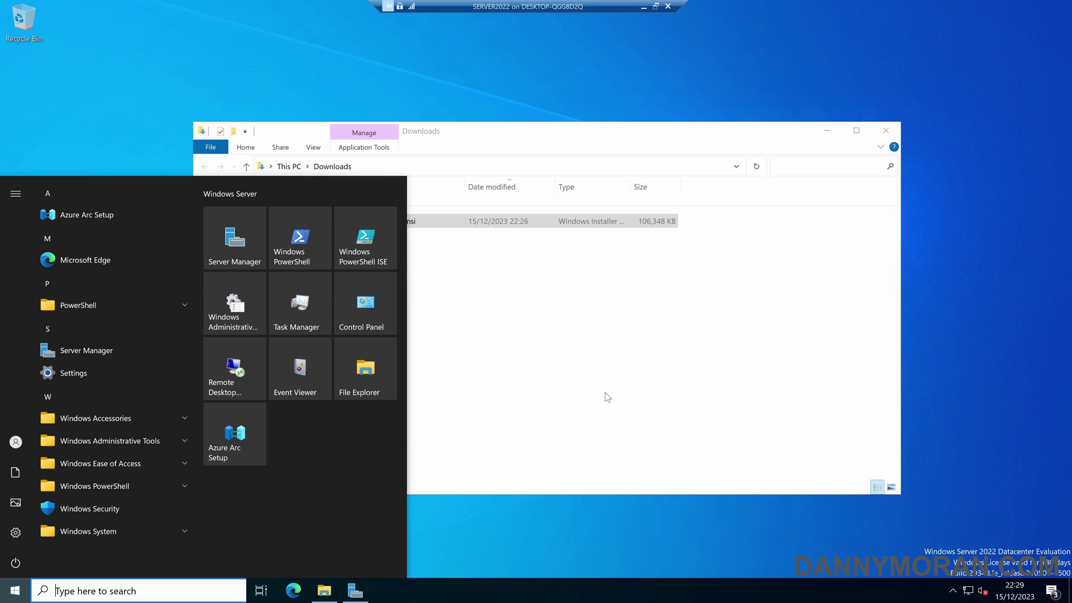
pyautogui.write('powershell')
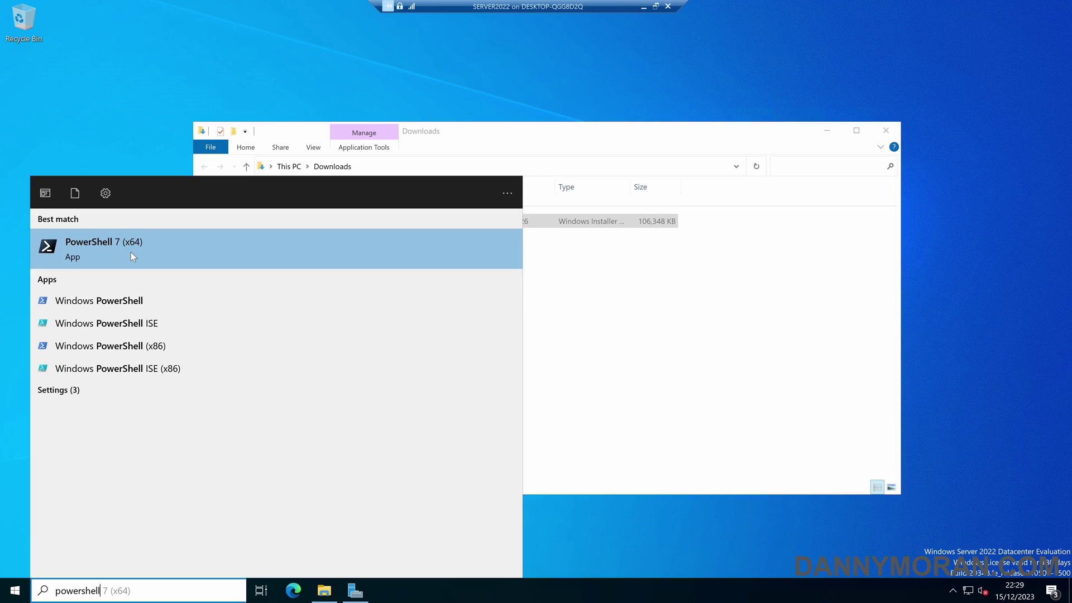
pyautogui.click(129, 301)
# Launch PowerShell 7 (x64) and arrange both consoles side by side
pyautogui.press('super')
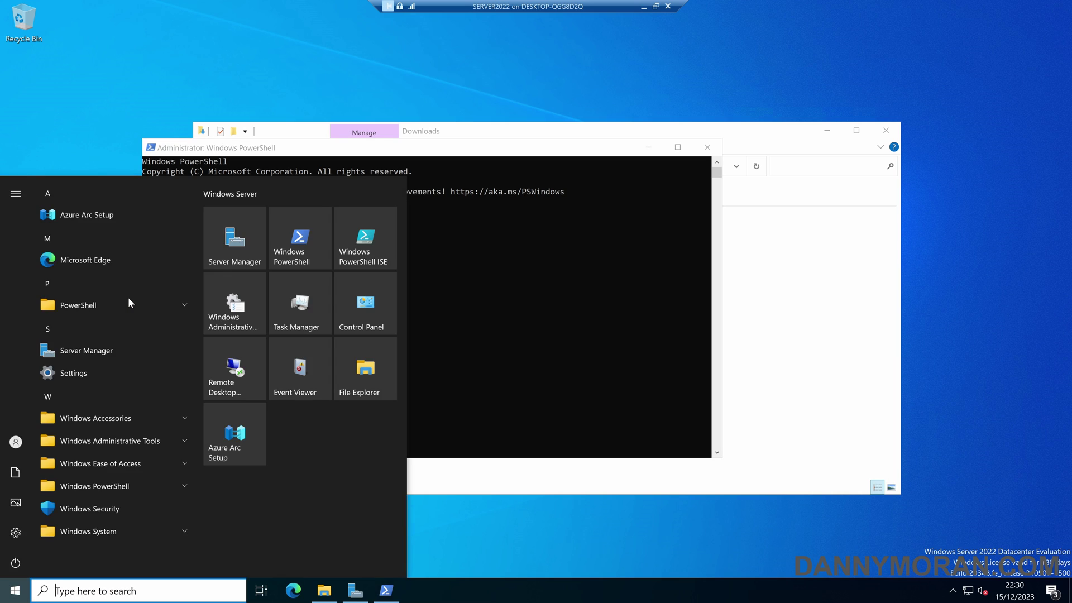
pyautogui.write('powersh')
pyautogui.click(129, 301)
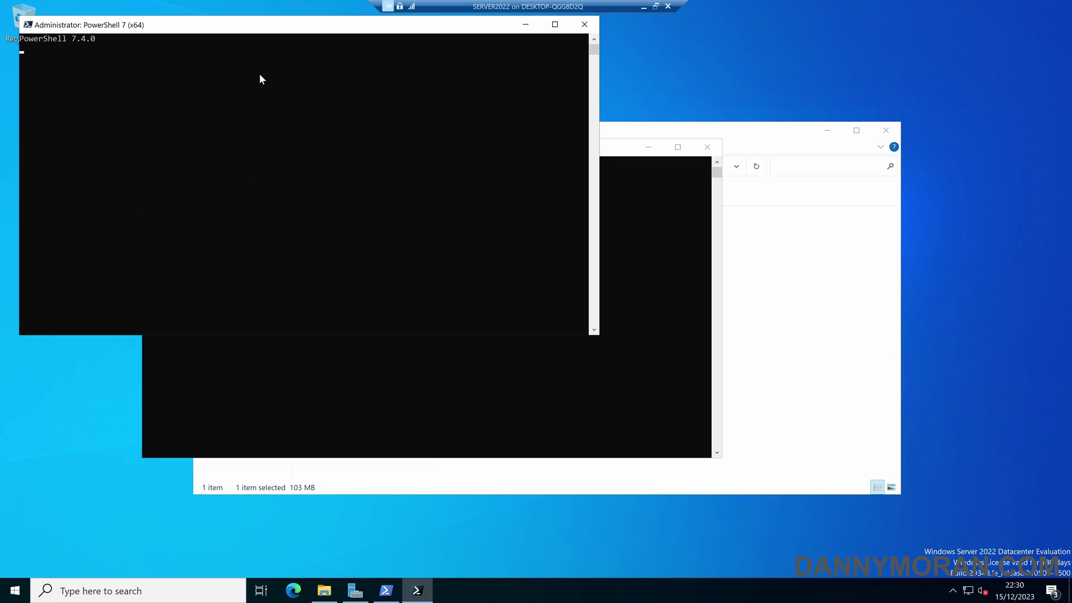
pyautogui.moveTo(277, 31); pyautogui.dragTo(749, 166)
pyautogui.moveTo(614, 147); pyautogui.dragTo(487, 135)
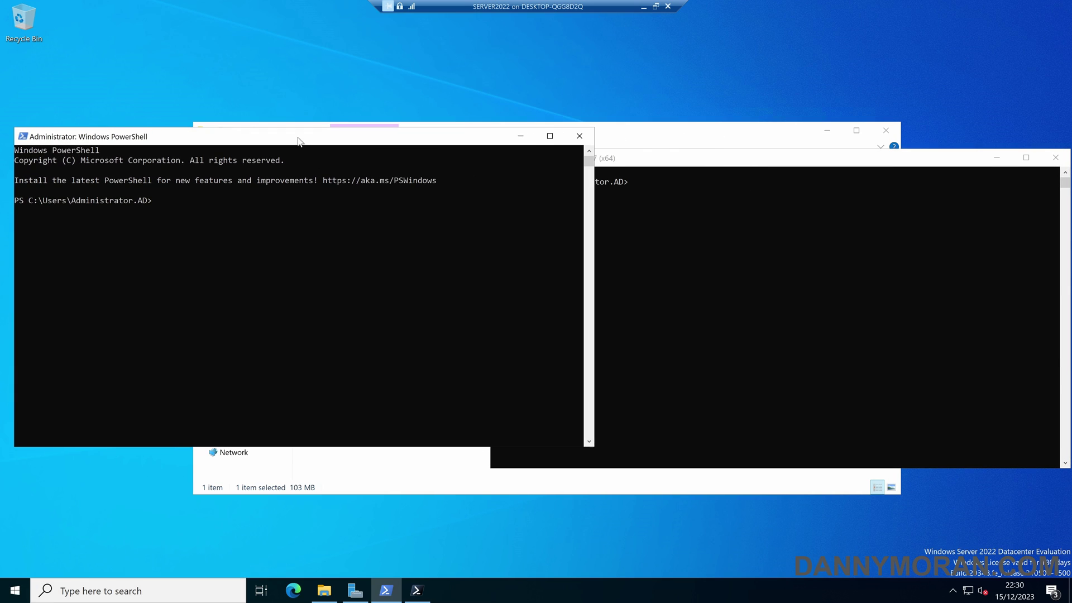
pyautogui.moveTo(667, 164); pyautogui.dragTo(663, 140)
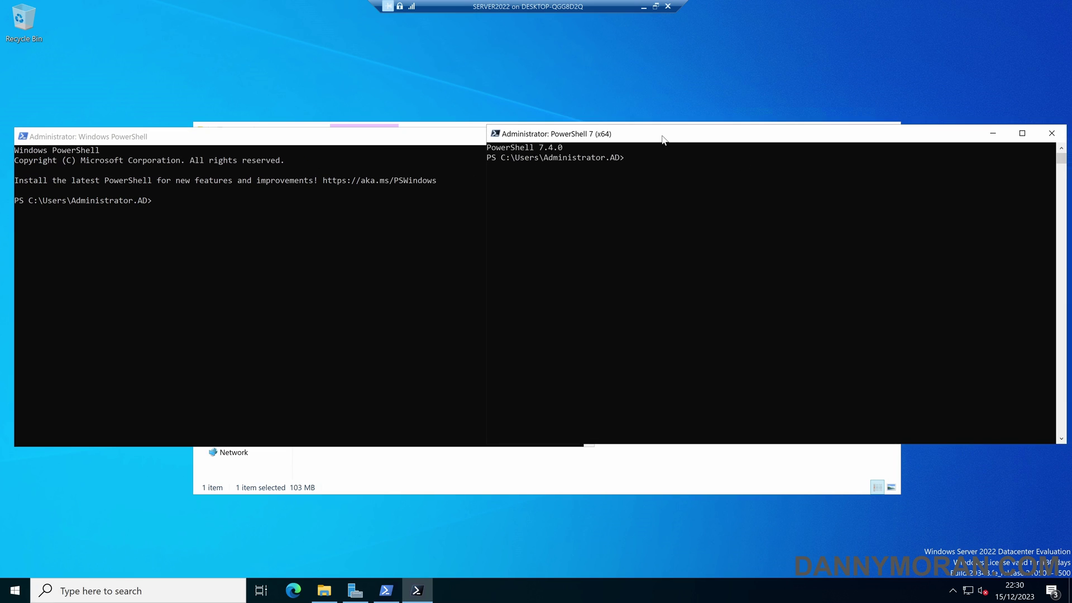
# Show $PSVersionTable in Windows PowerShell, reporting 5.1.20348.2110 Desktop
pyautogui.click(319, 223)
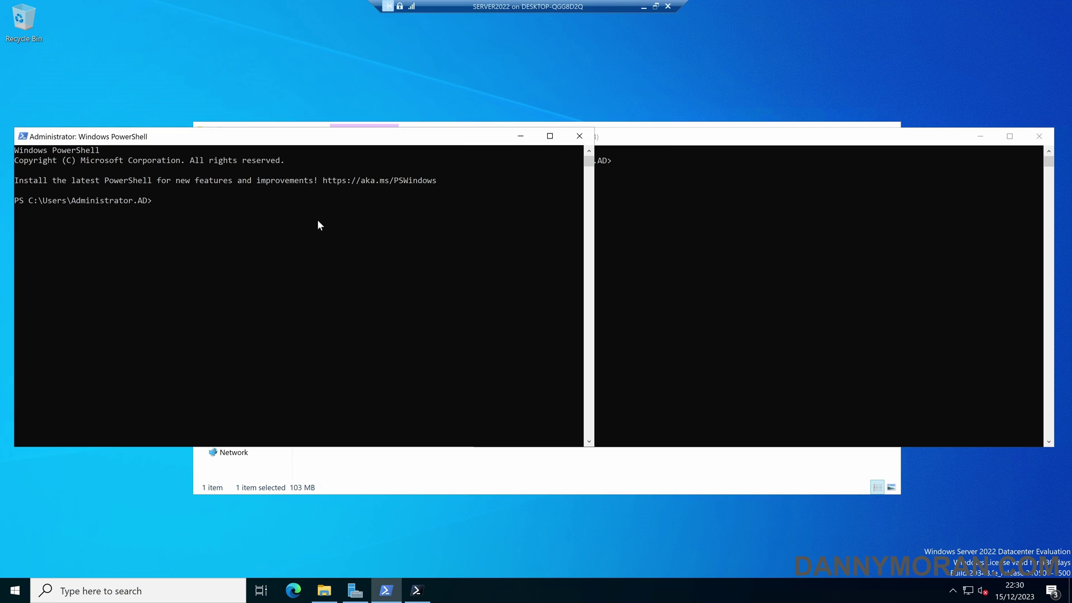
pyautogui.write('$psv')
pyautogui.press('Tab')
pyautogui.press('Return')
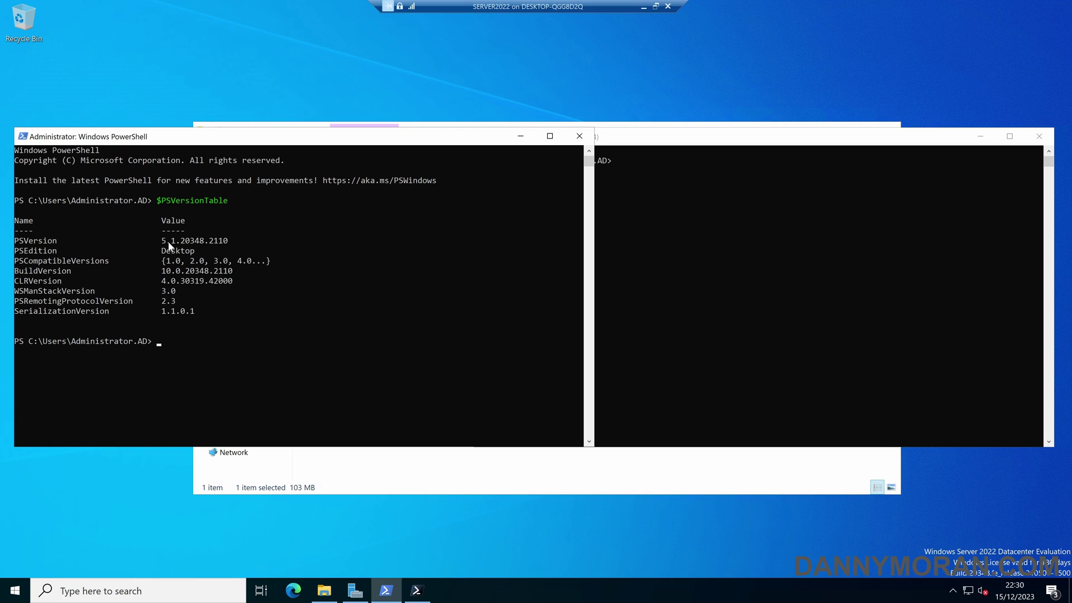
# Show $PSVersionTable in PowerShell 7, reporting 7.4.0 Core
pyautogui.click(668, 243)
pyautogui.write('$')
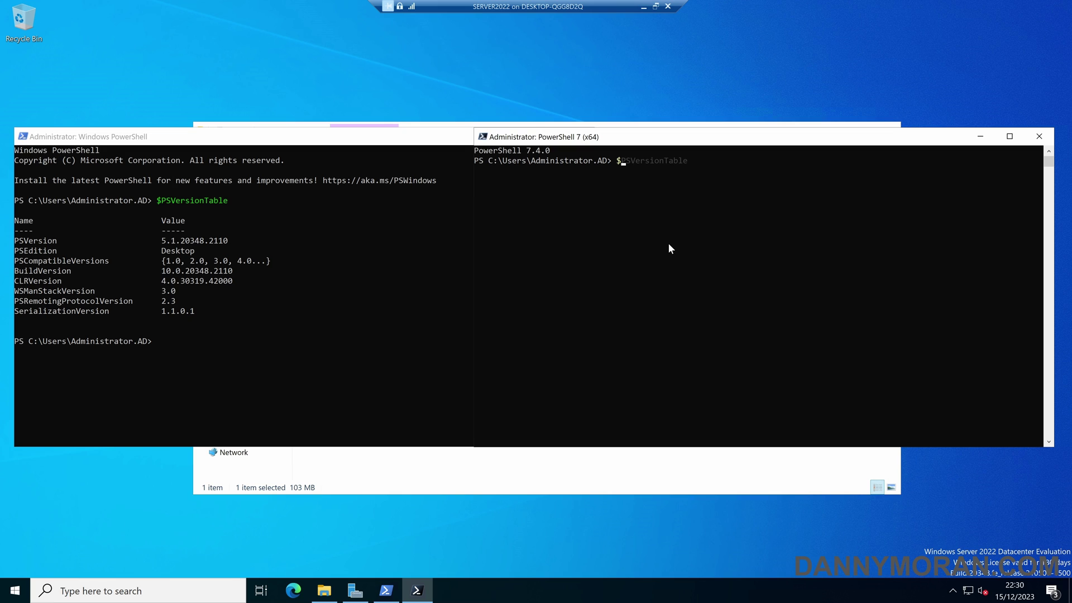
pyautogui.write('psv')
pyautogui.press('Tab')
pyautogui.press('Return')
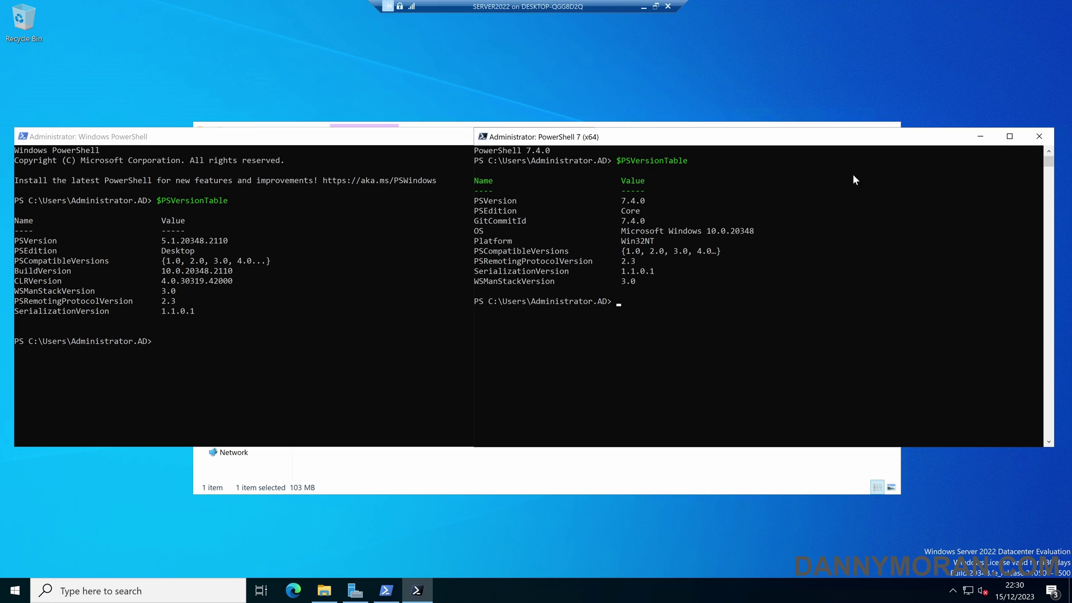
# Close both PowerShell consoles
pyautogui.click(1038, 137)
pyautogui.click(572, 134)
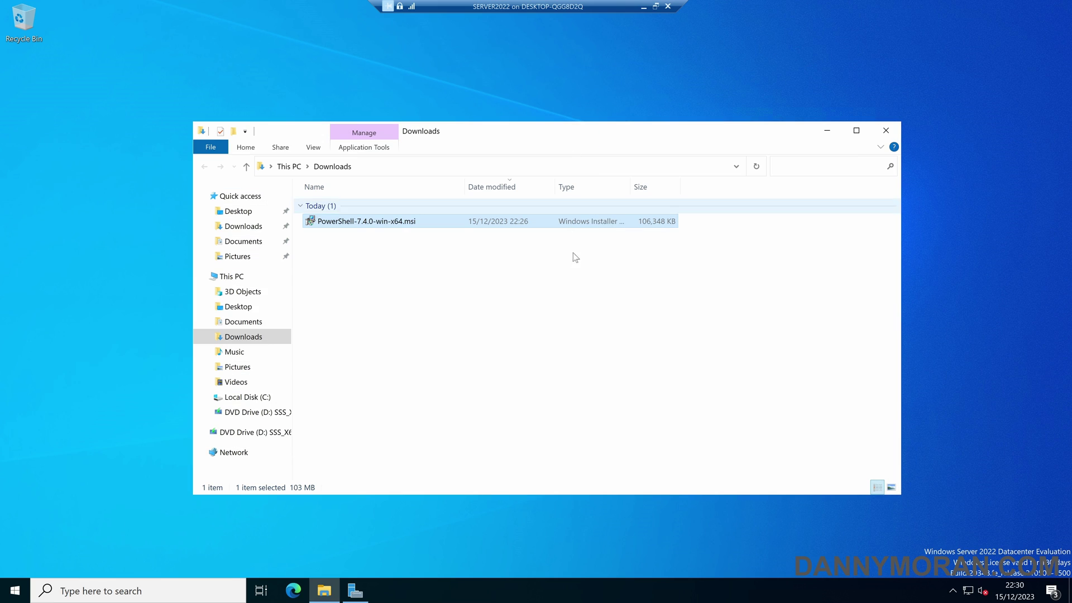
pyautogui.click(573, 261)
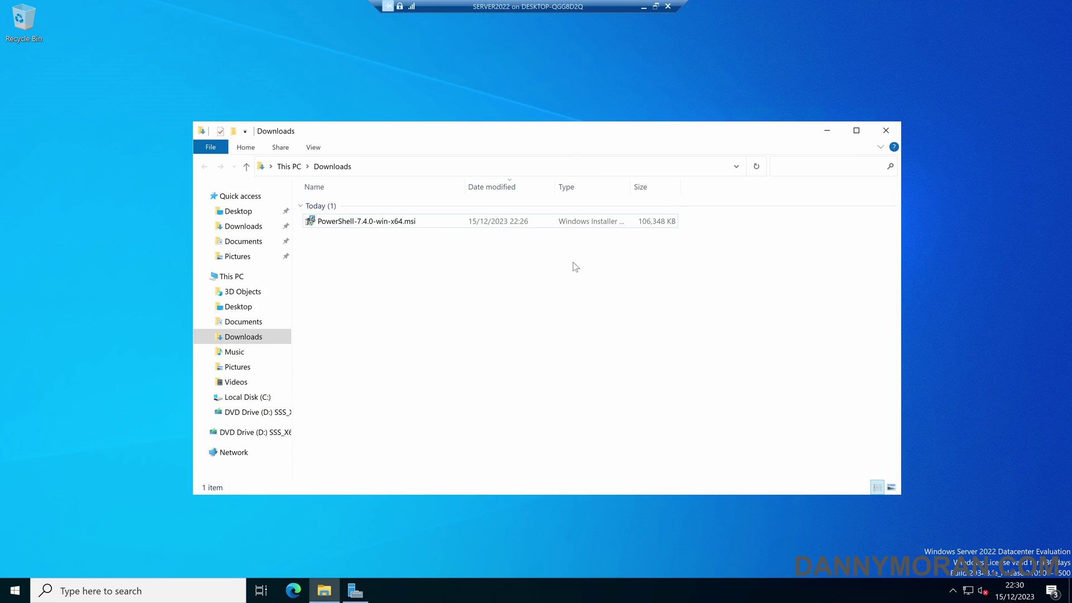
# Open the scripts folder on the C: drive
pyautogui.click(270, 400)
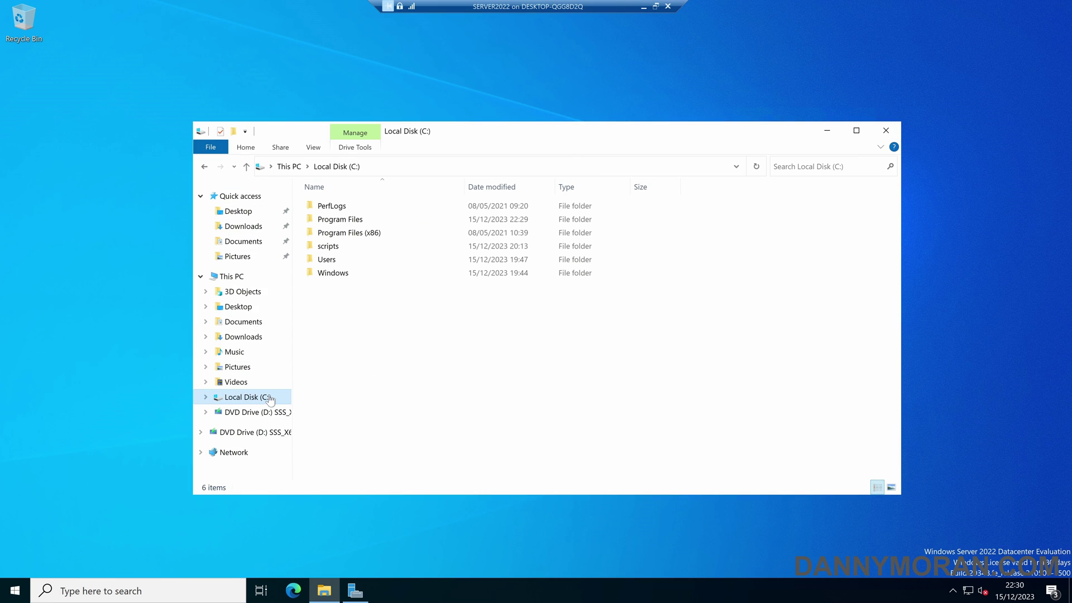
pyautogui.click(361, 250)
pyautogui.doubleClick(360, 248)
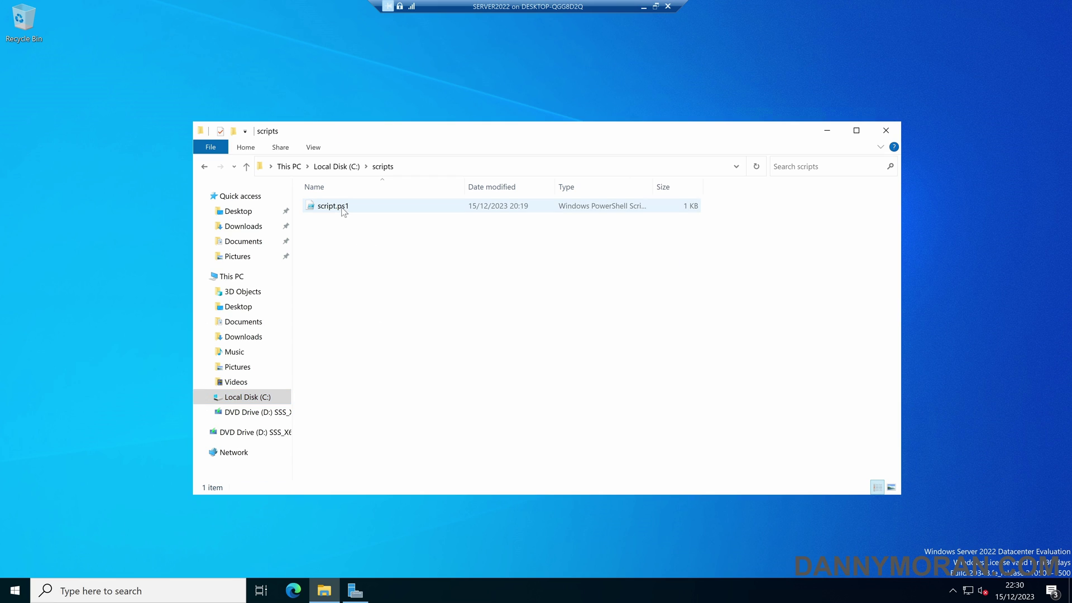
# View script.ps1 in Notepad, confirming it holds $PSVersionTable and pause, then close it
pyautogui.doubleClick(342, 208)
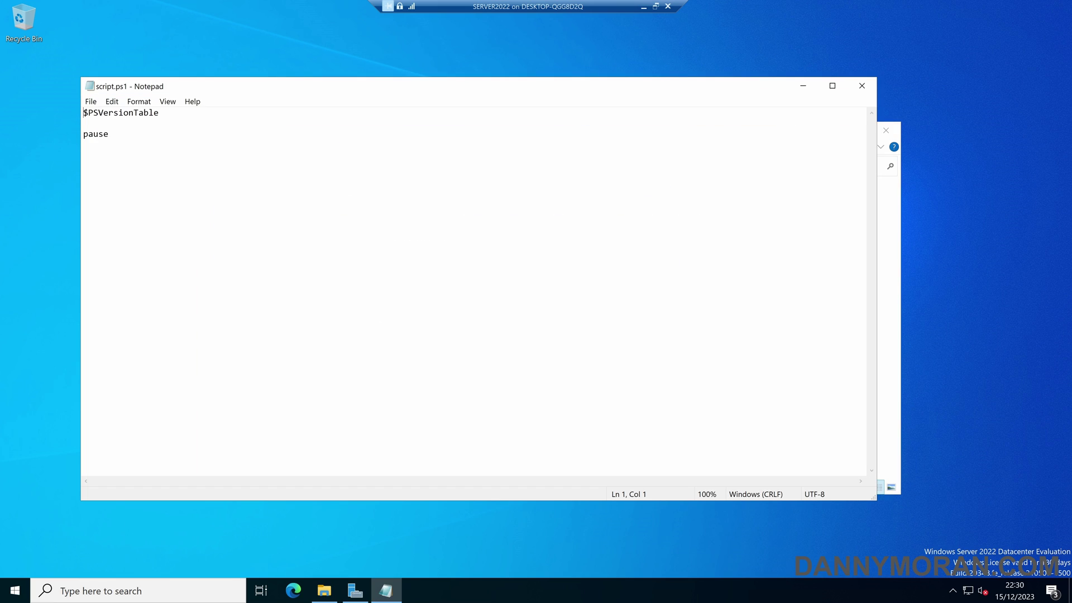
pyautogui.hotkey('ctrl', 'a')
pyautogui.click(862, 85)
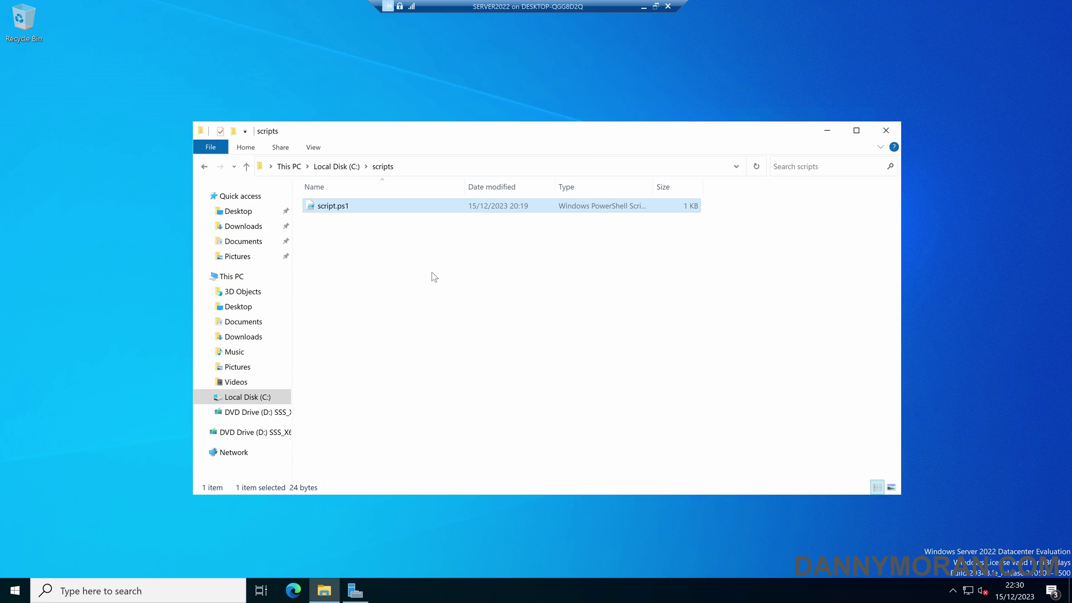
# Run script.ps1 with Windows PowerShell, showing version 5.1, and close its window
pyautogui.rightClick(337, 207)
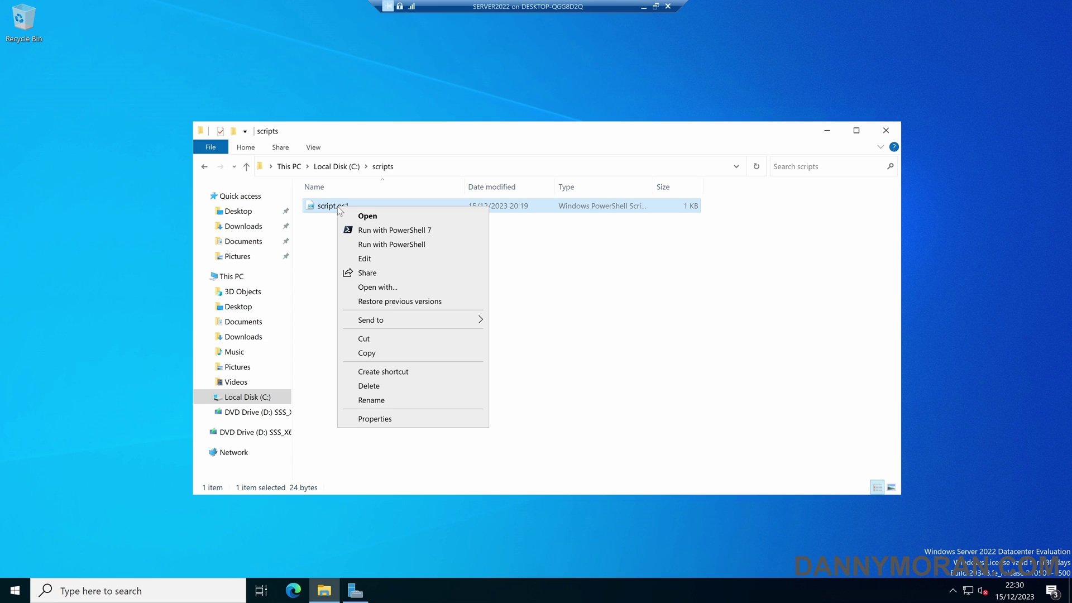
pyautogui.click(374, 245)
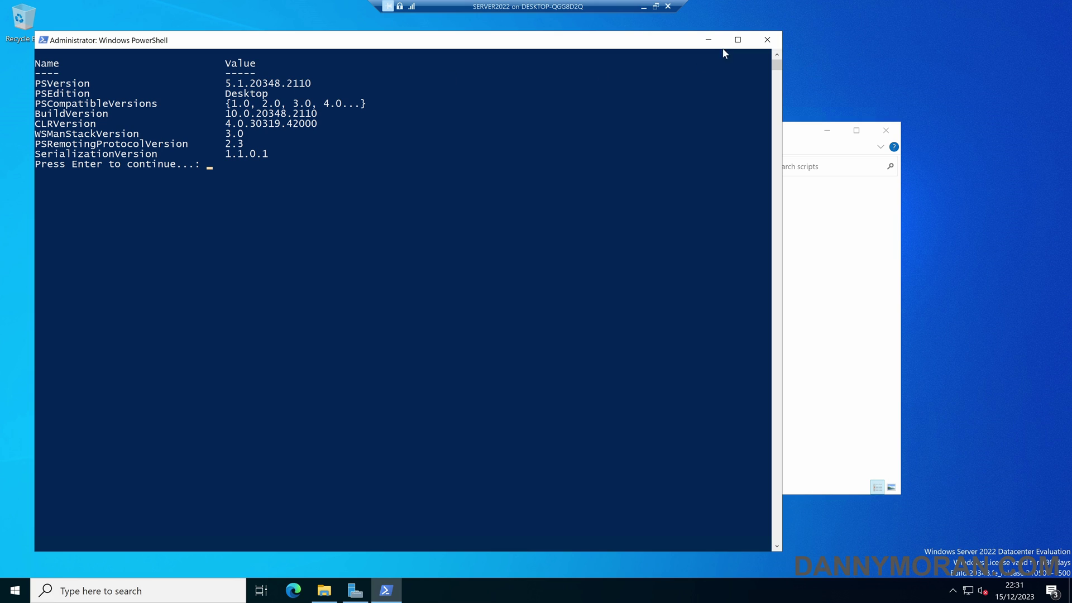
pyautogui.click(767, 40)
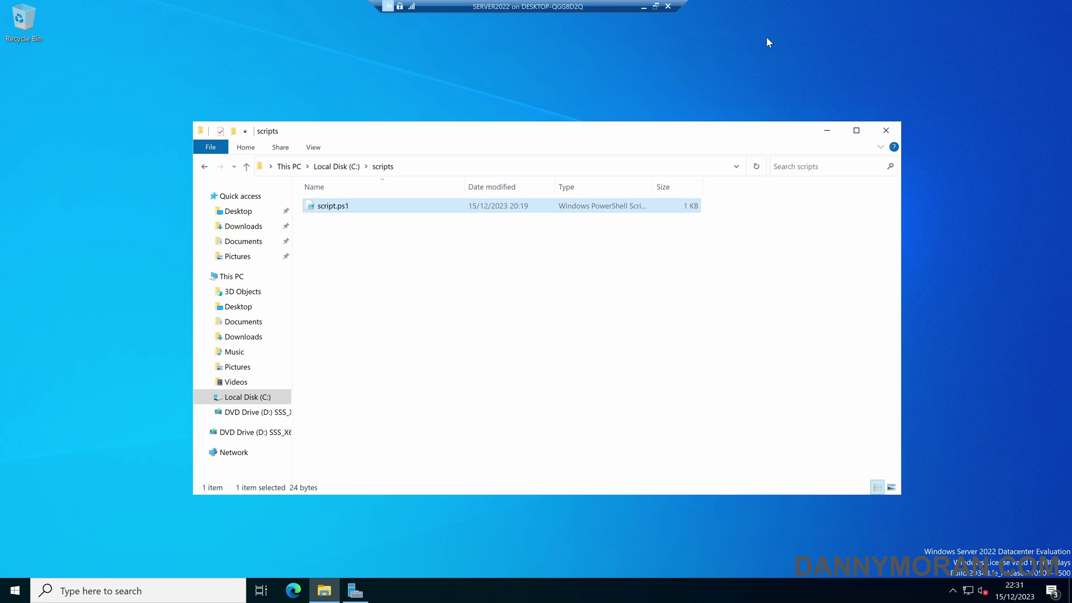
# Run script.ps1 with PowerShell 7, showing 7.4.0, and close its window
pyautogui.rightClick(343, 209)
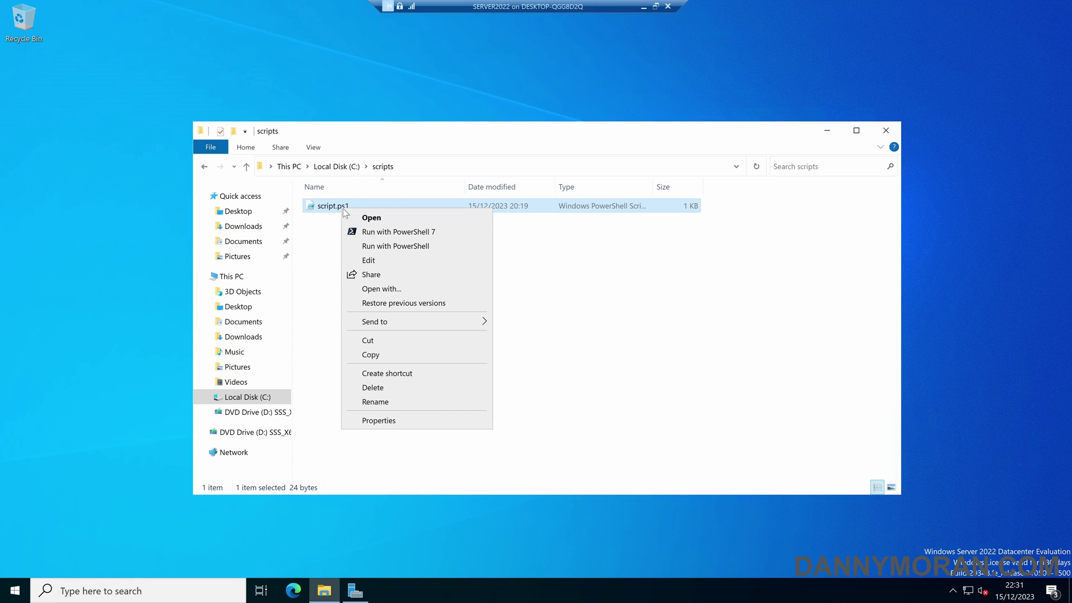
pyautogui.click(389, 233)
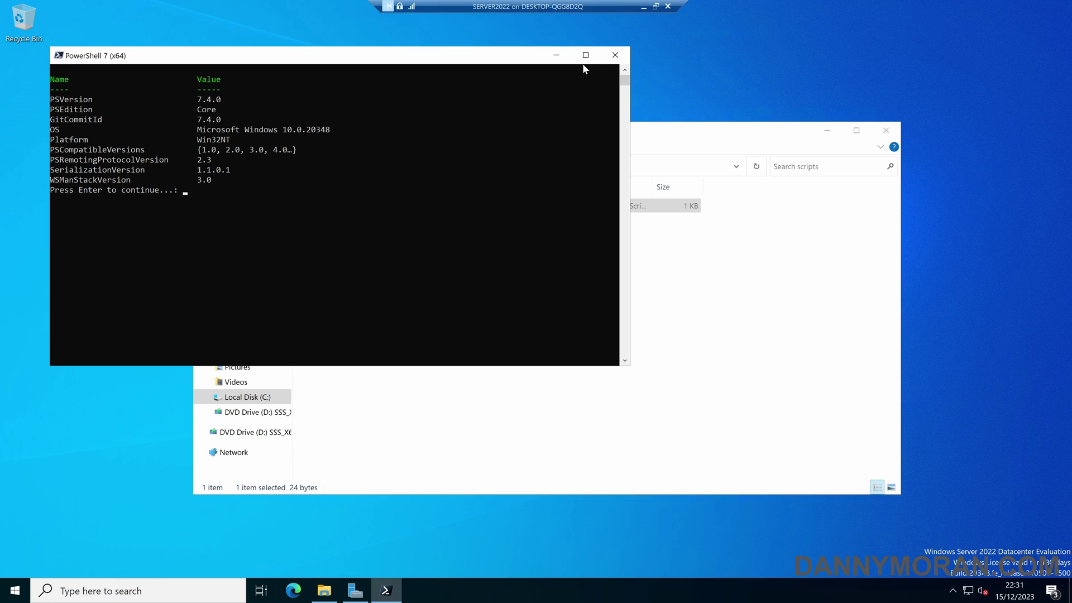
pyautogui.click(622, 55)
pyautogui.click(482, 263)
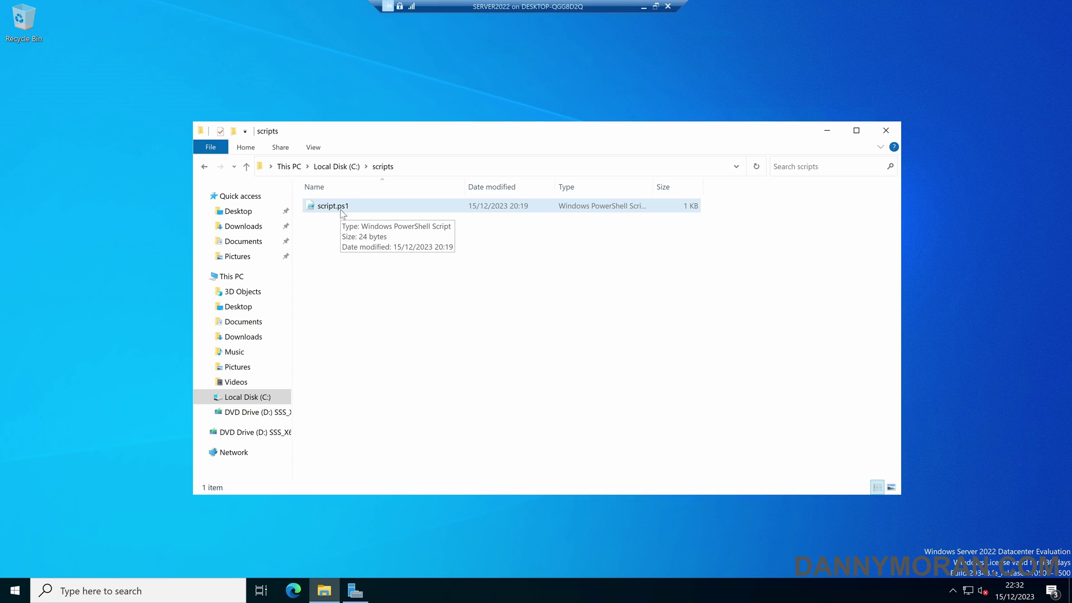
# Open a Command Prompt in C:\scripts by entering cmd in the address bar
pyautogui.click(428, 167)
pyautogui.write('cm')
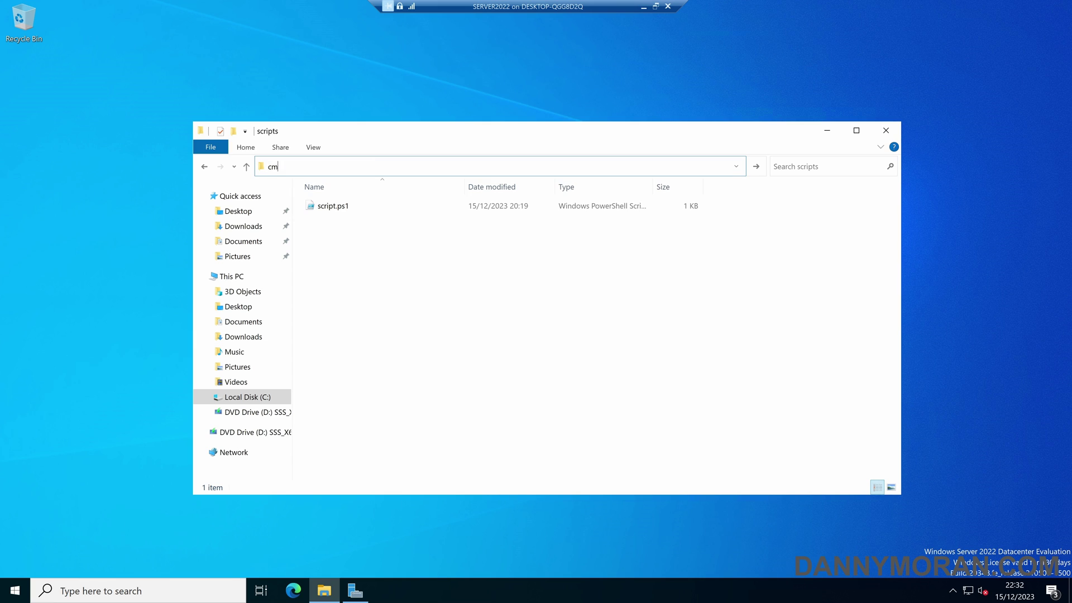
pyautogui.write('d')
pyautogui.press('Return')
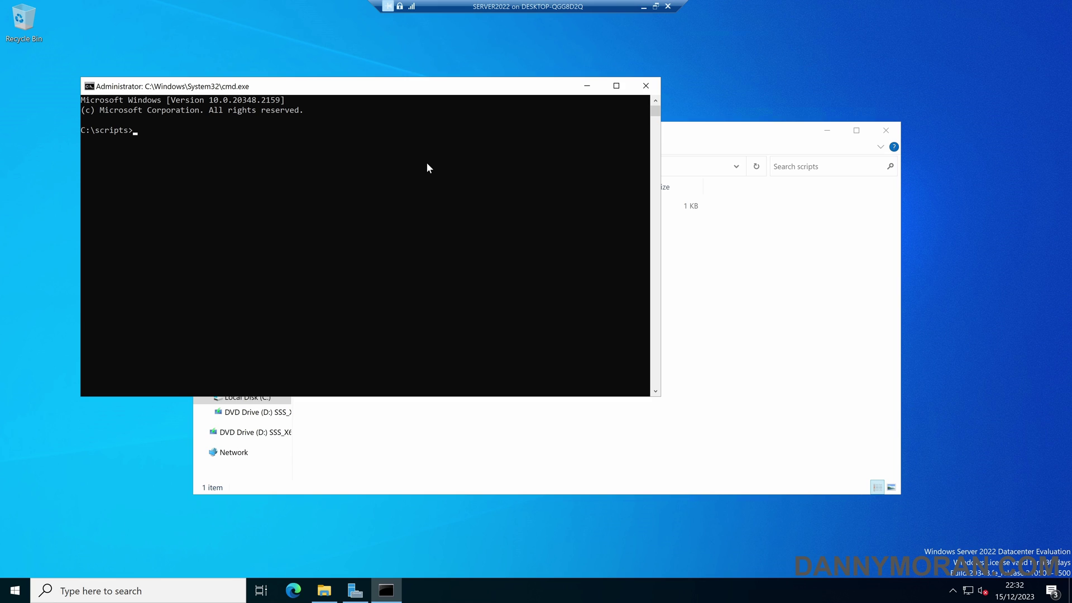
# Run 'powershell.exe -file script.ps1', reporting PSVersion 5.1.20348.2110, and continue past the pause
pyautogui.write('powershell.exe -file script.ps1')
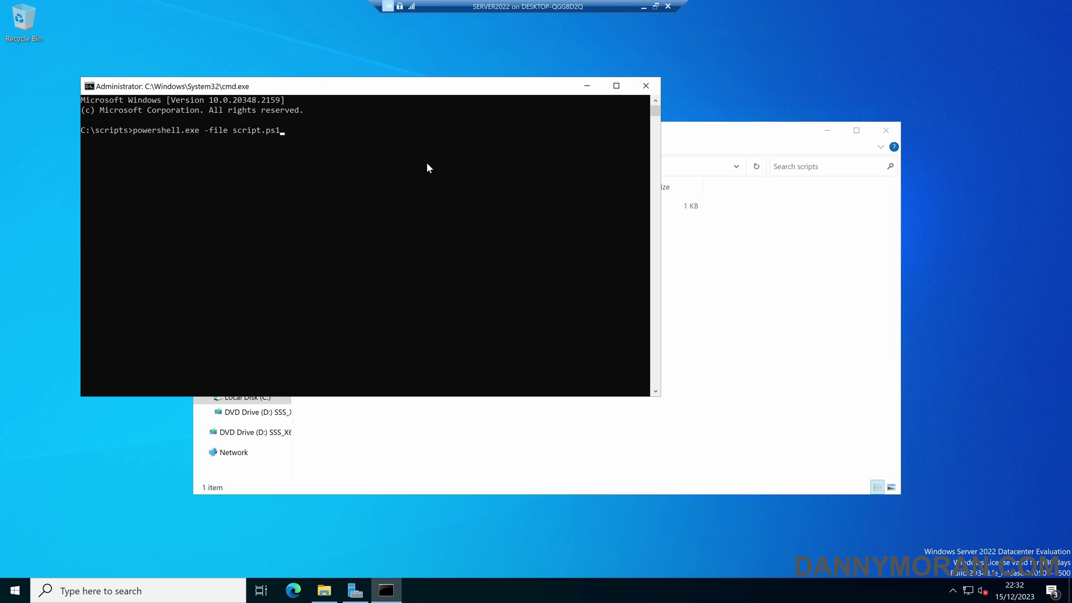
pyautogui.press('Return')
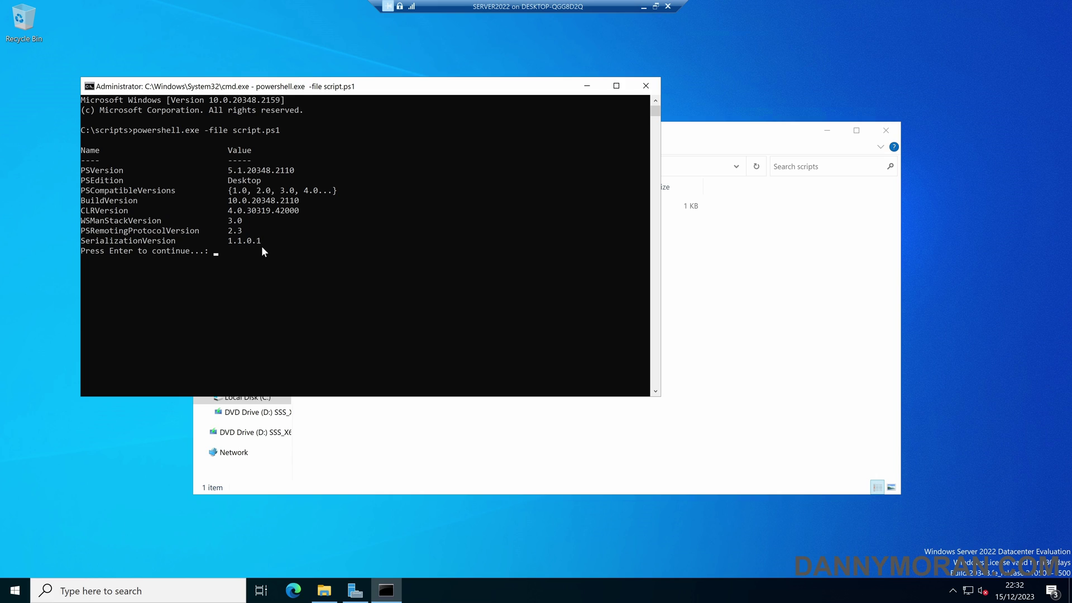
pyautogui.press('Return')
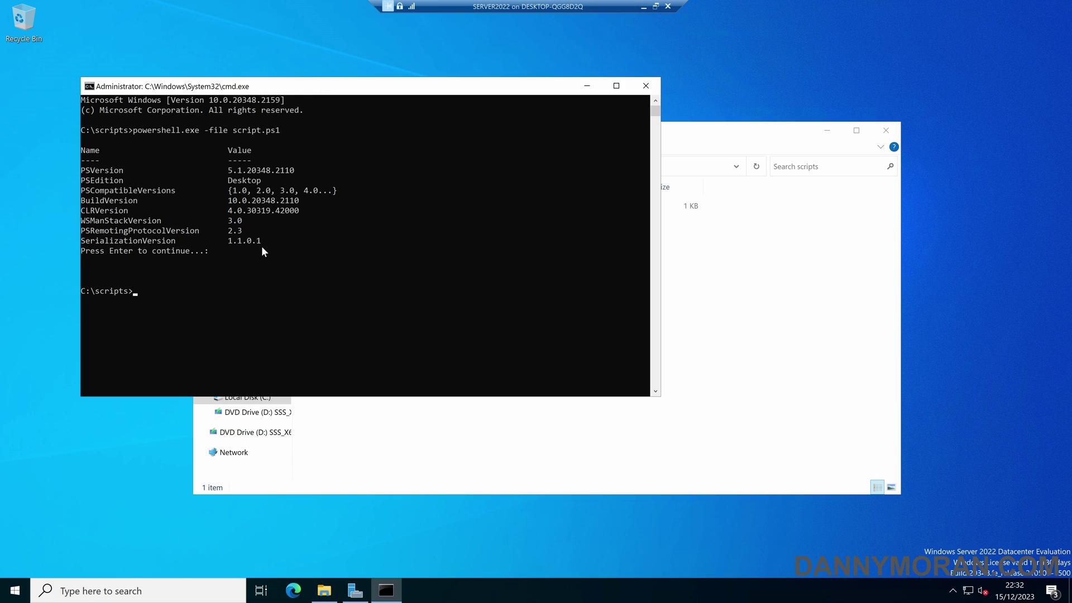
# Run script.ps1 with pwsh.exe -file script.ps1 from C:\scripts, showing PSVersion 7.4.0 Core
pyautogui.write('pwsh.exe -file sc')
pyautogui.press('Tab')
pyautogui.press('Return')
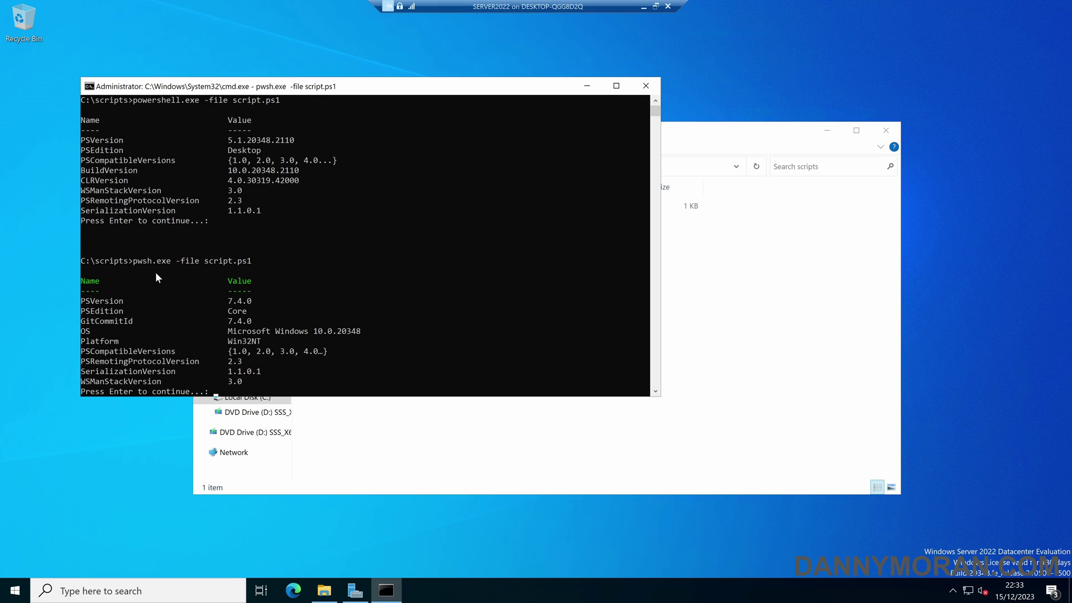
# Highlight the PSVersion 7.4.0 row, then powershell.exe and pwsh.exe in the two commands
pyautogui.keyDown('ctrl'); pyautogui.scroll(3, 155, 273); pyautogui.keyUp('ctrl')
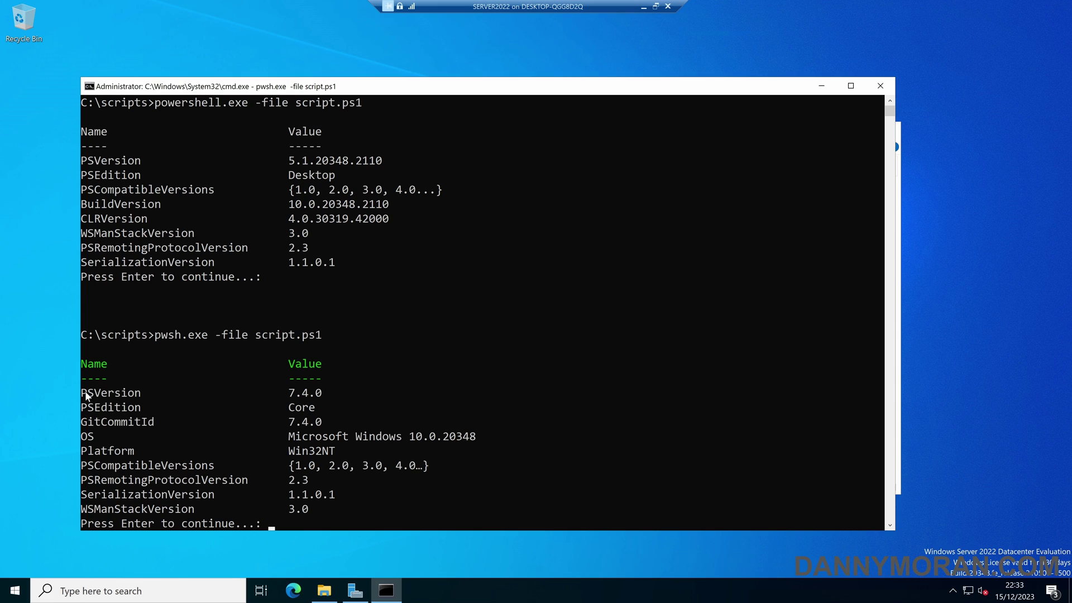
pyautogui.moveTo(84, 392); pyautogui.dragTo(323, 393)
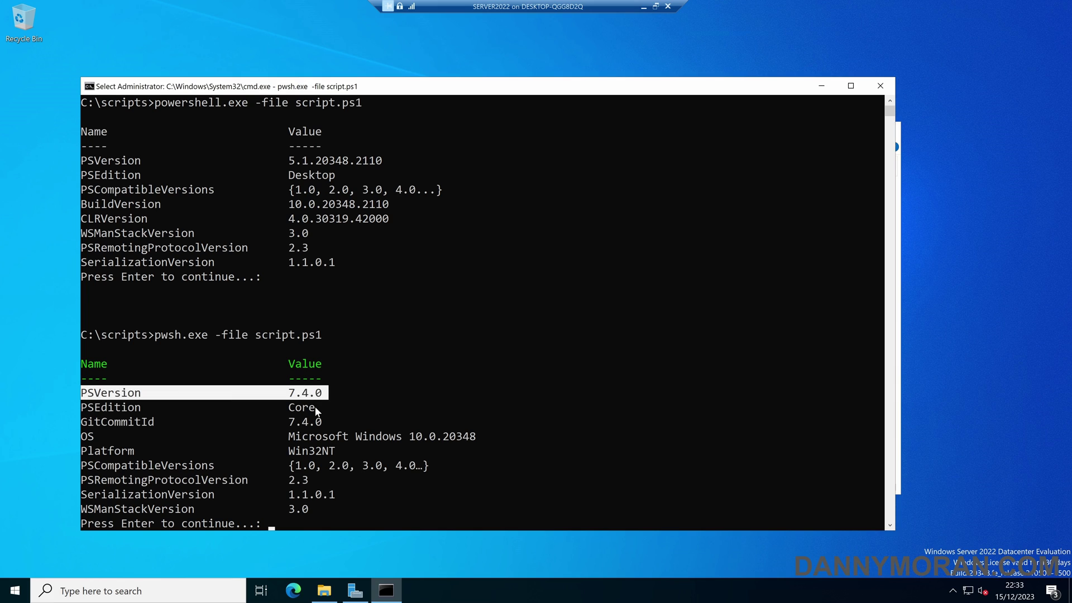
pyautogui.scroll(1, 229, 344)
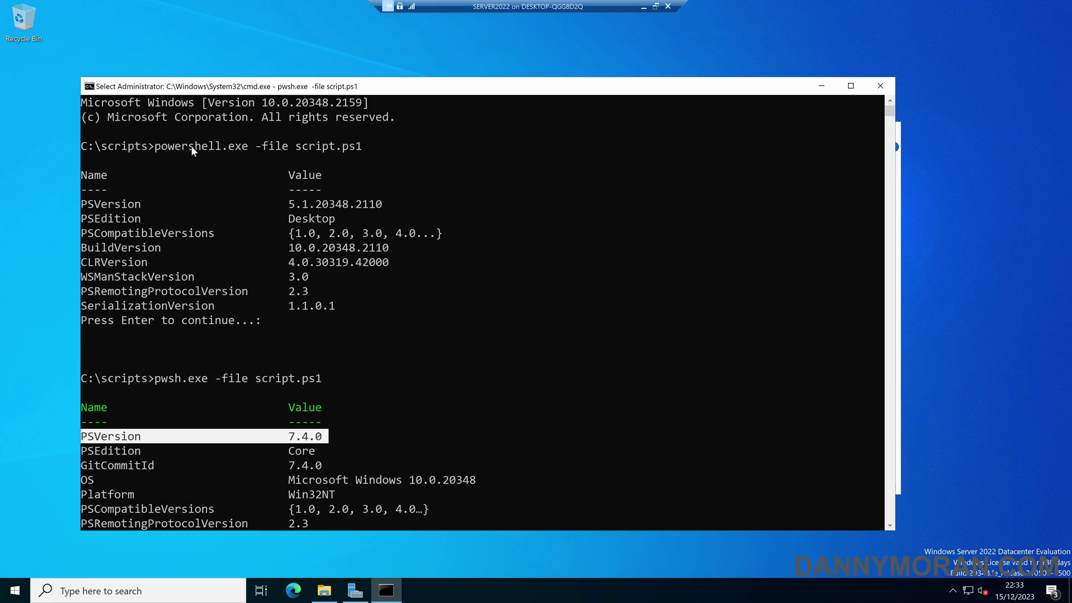
pyautogui.moveTo(159, 144); pyautogui.dragTo(246, 152)
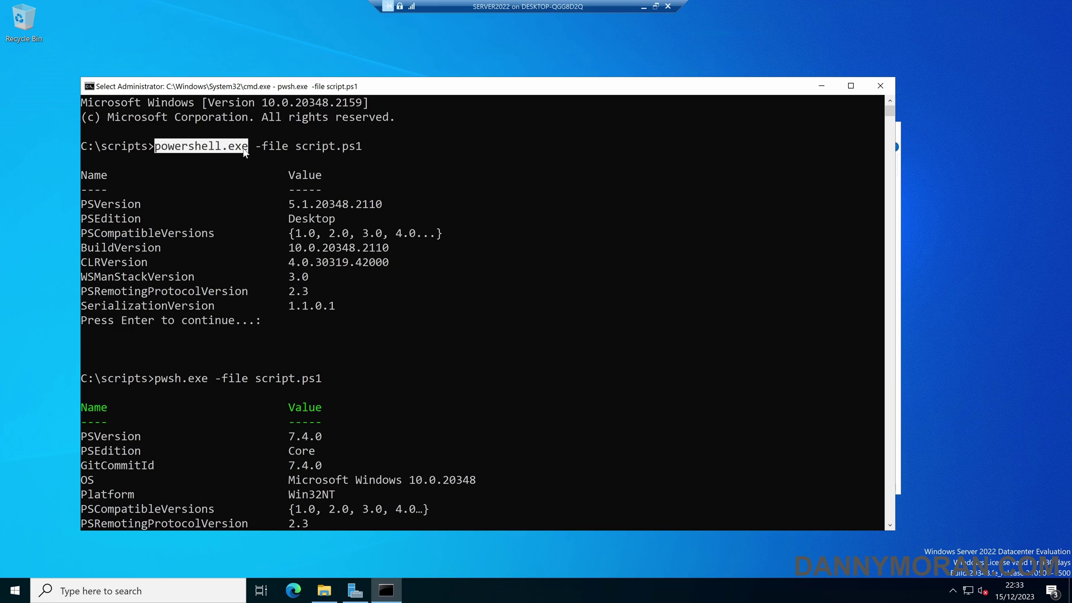
pyautogui.click(158, 378)
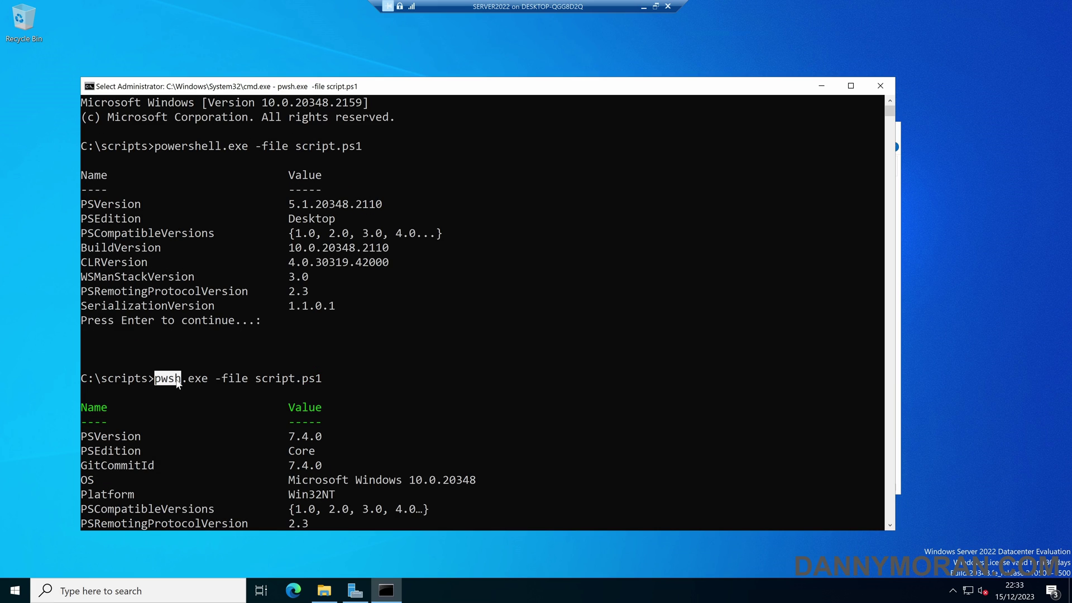
pyautogui.moveTo(178, 382); pyautogui.dragTo(208, 383)
pyautogui.scroll(-2, 318, 405)
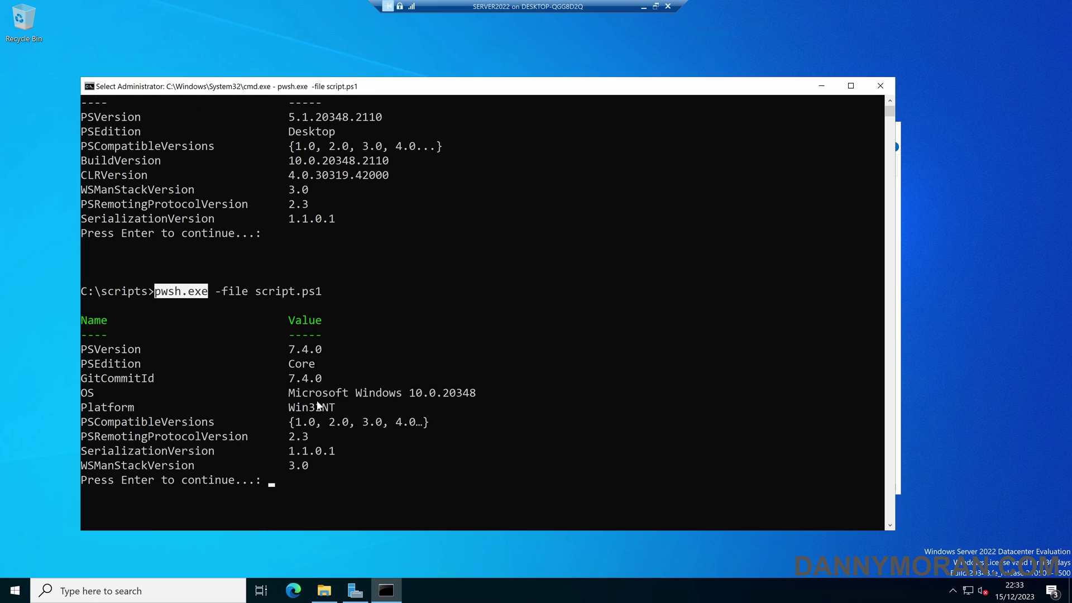